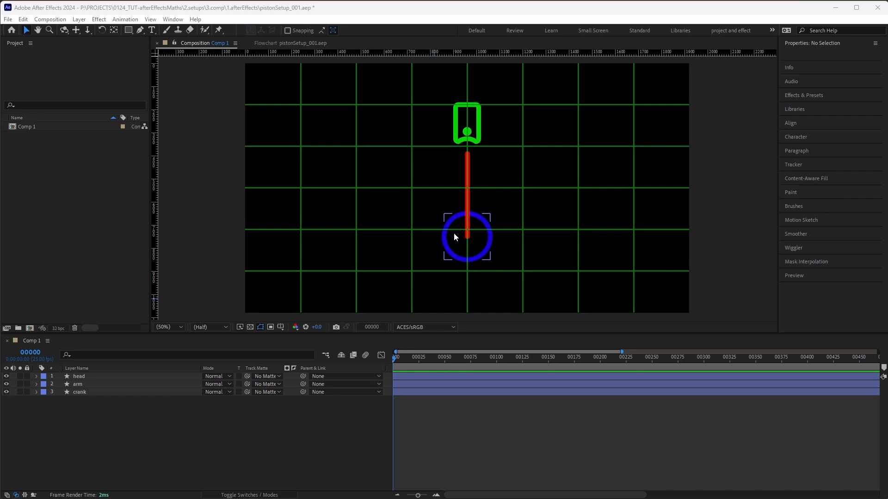
Step: Parent the arm layer to the crank layer and set the arm's X position to 100
left_click(447, 241)
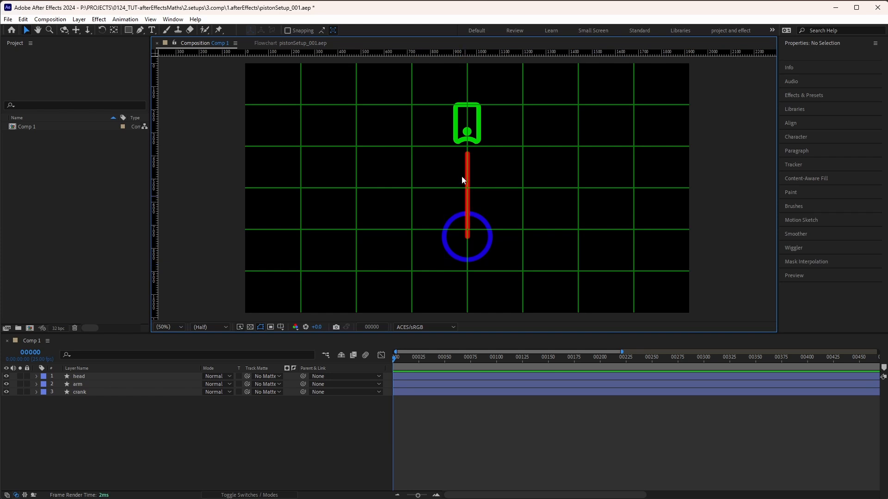
left_click(98, 383)
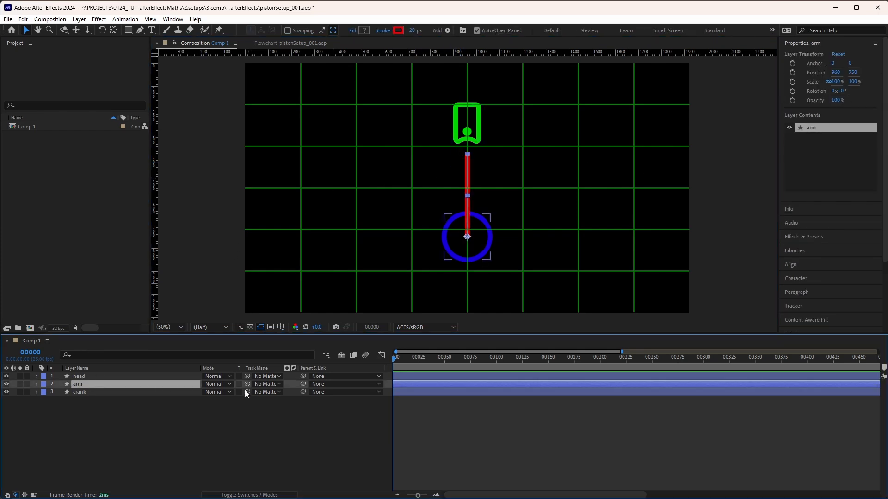
left_click_drag(303, 384, 104, 393)
left_click(71, 388)
left_click(73, 384)
key("p")
left_click_drag(208, 393, 253, 394)
left_click(208, 391)
type("100")
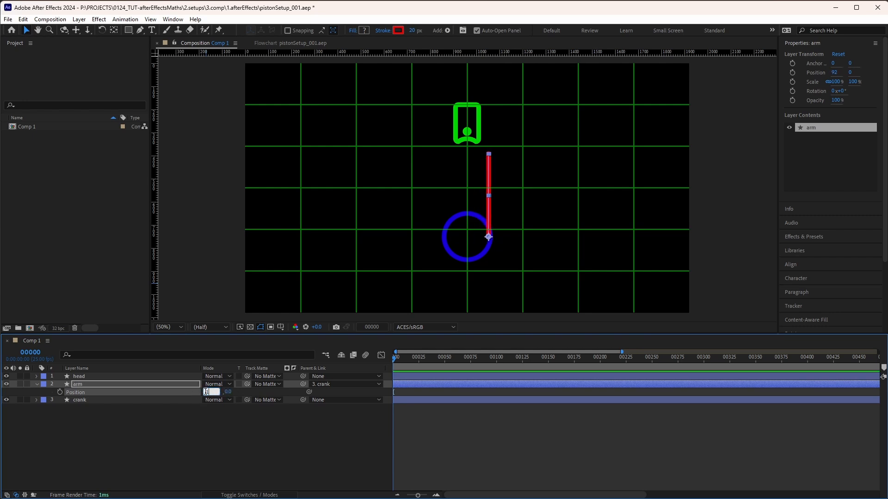
key("Return")
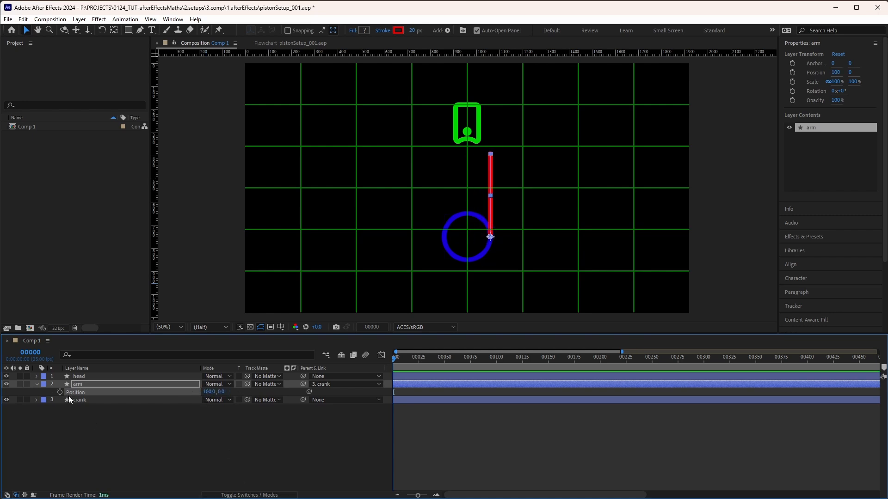
Step: Reveal and test the crank's rotation, and undo back past the arm's X offset and its parenting to the crank
left_click(109, 400)
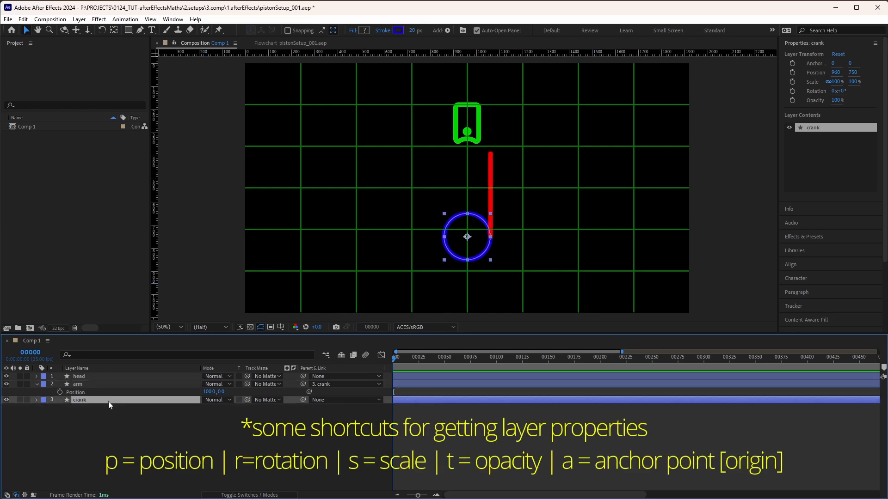
key("r")
left_click_drag(219, 407, 608, 389)
key("ctrl+z")
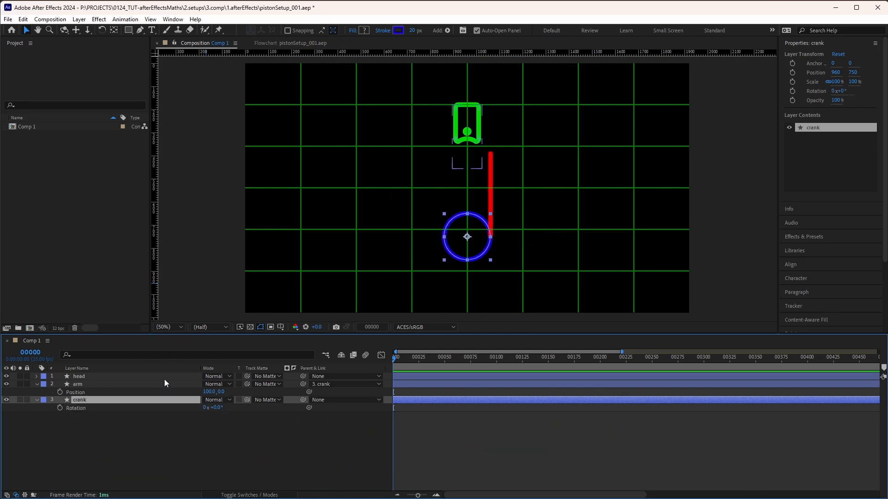
key("ctrl+z")
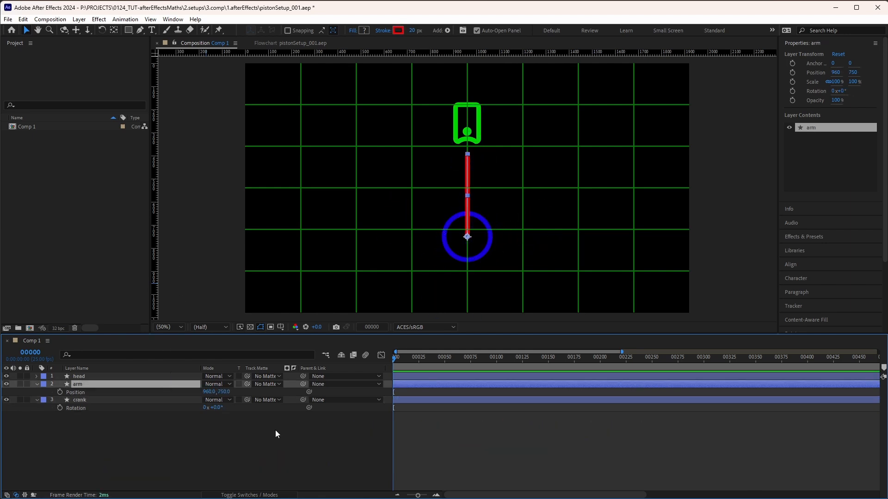
Step: Try offsetting the unparented arm to X 867 and to Y 851 around the crank, undoing each move
mouse_move(208, 395)
left_mouse_down()
mouse_move(220, 395)
mouse_move(211, 395)
left_mouse_up()
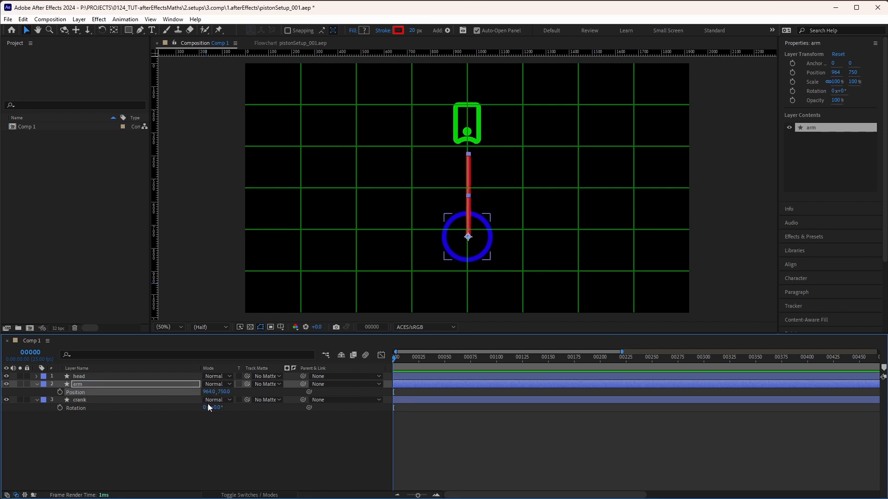
key("ctrl+z")
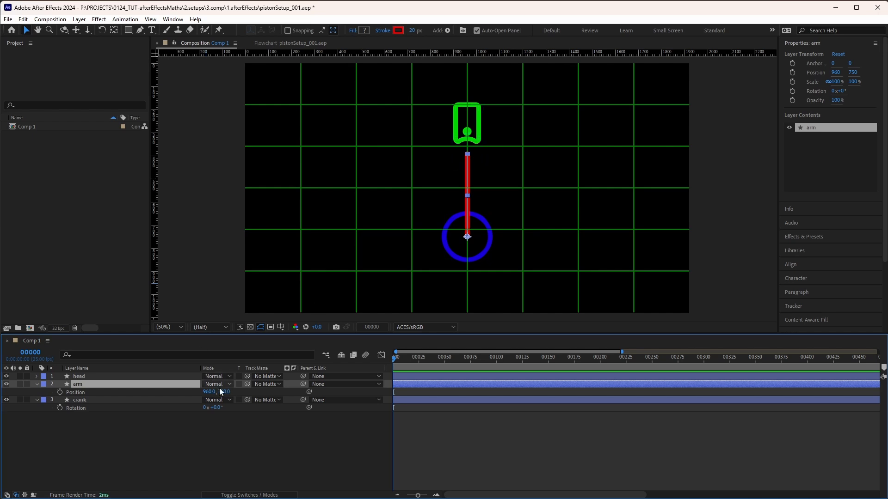
left_click_drag(210, 391, 169, 395)
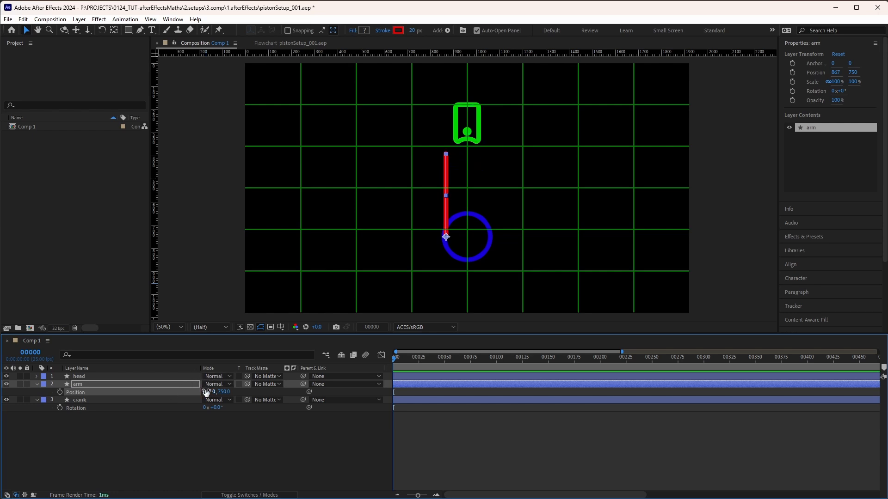
left_click_drag(205, 396, 255, 405)
key("ctrl+z")
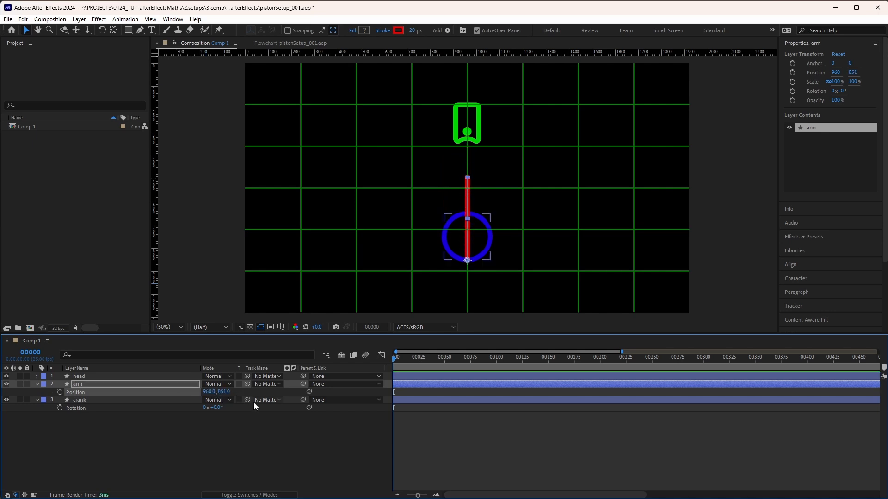
left_click(466, 236)
left_click(490, 261)
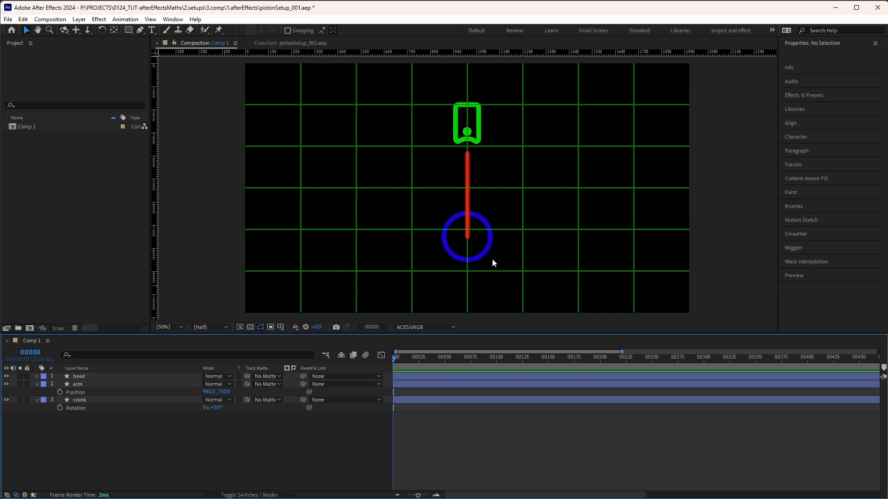
left_click(466, 262)
left_click(490, 217)
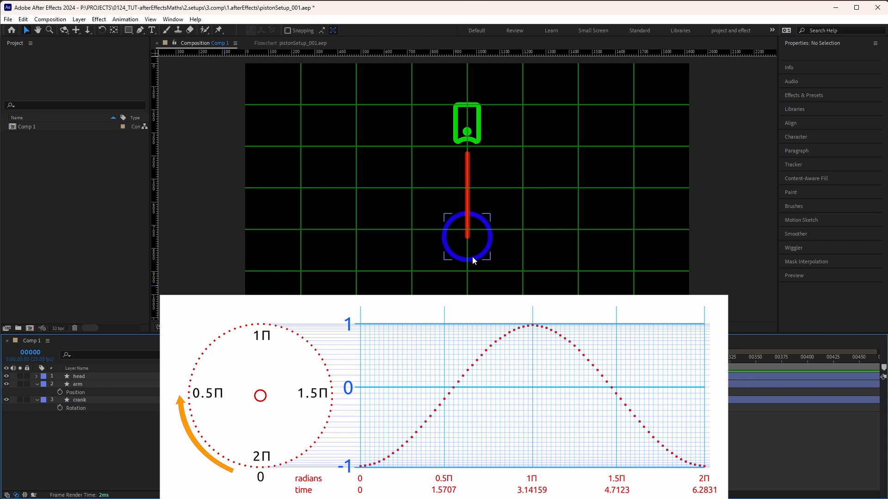
left_click_drag(466, 219, 467, 218)
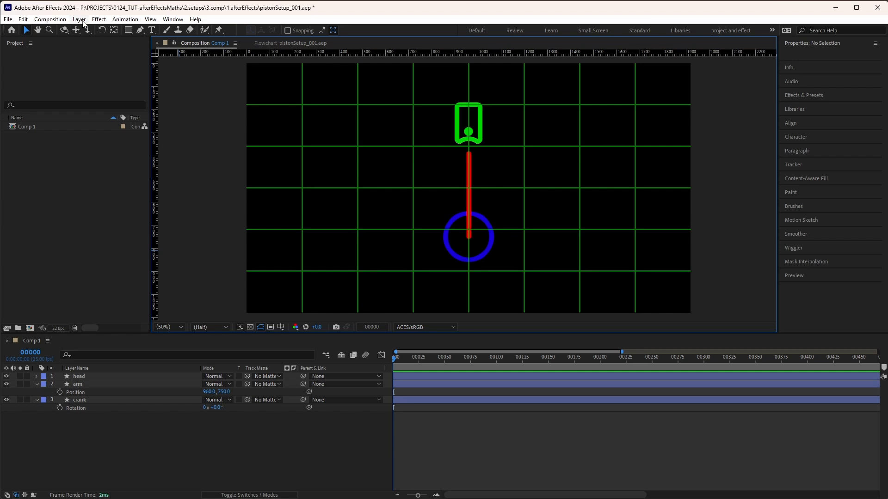
Step: Create a new shape layer and add an ellipse path to it
left_click(81, 20)
mouse_move(88, 30)
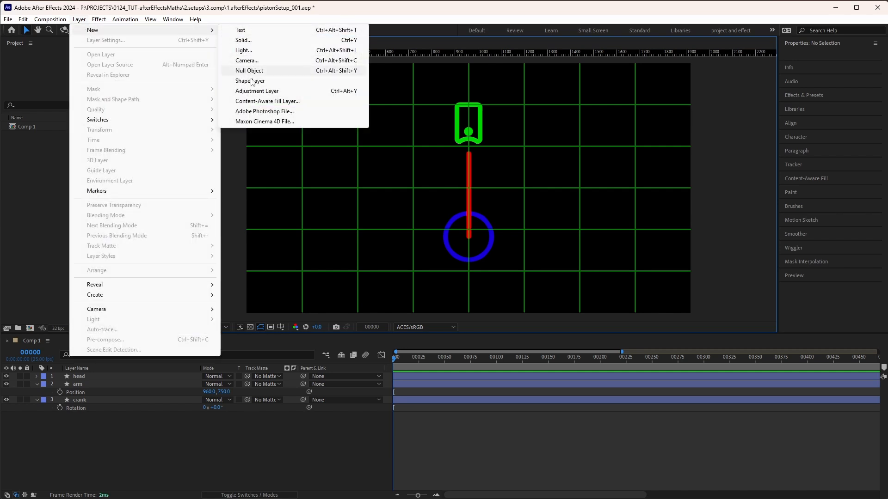
left_click(252, 82)
key("q")
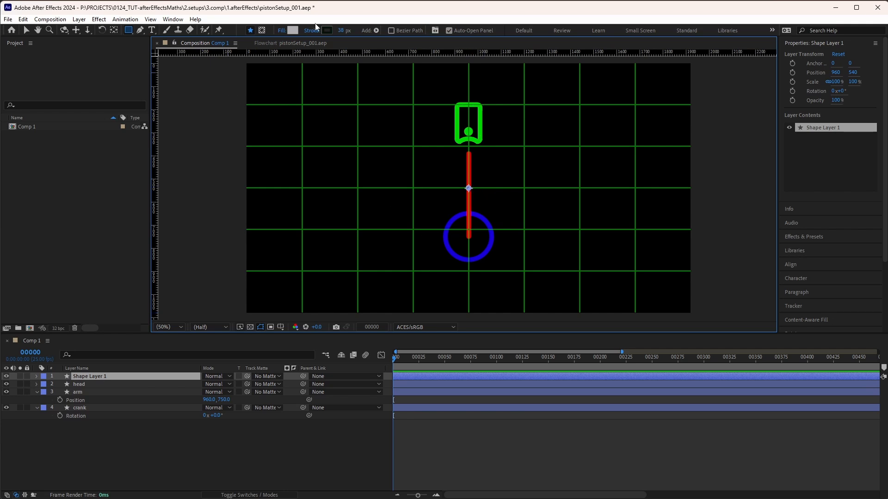
left_click(371, 32)
left_click(402, 57)
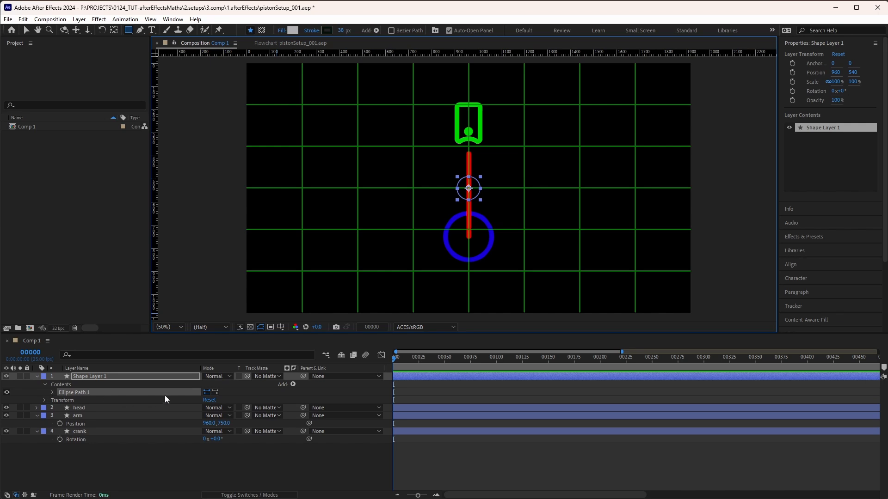
Step: Set the ellipse path's size to 20 by 20
left_click(53, 392)
left_click(217, 400)
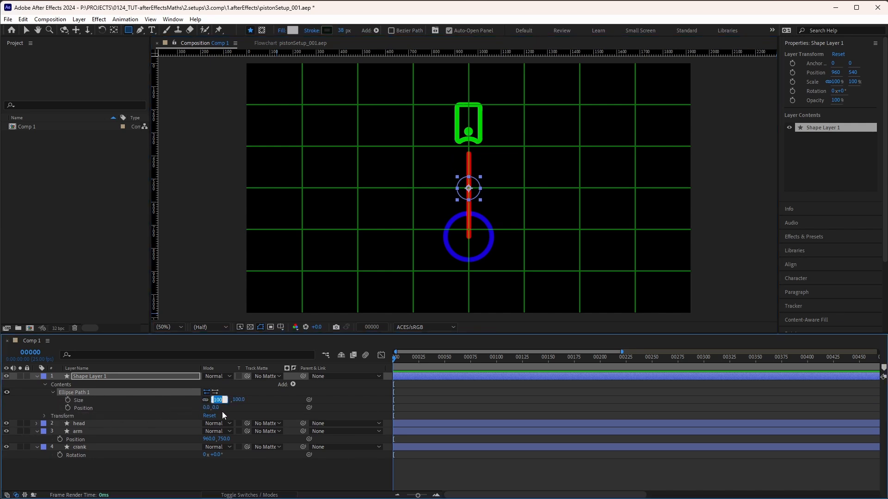
type("20")
key("Return")
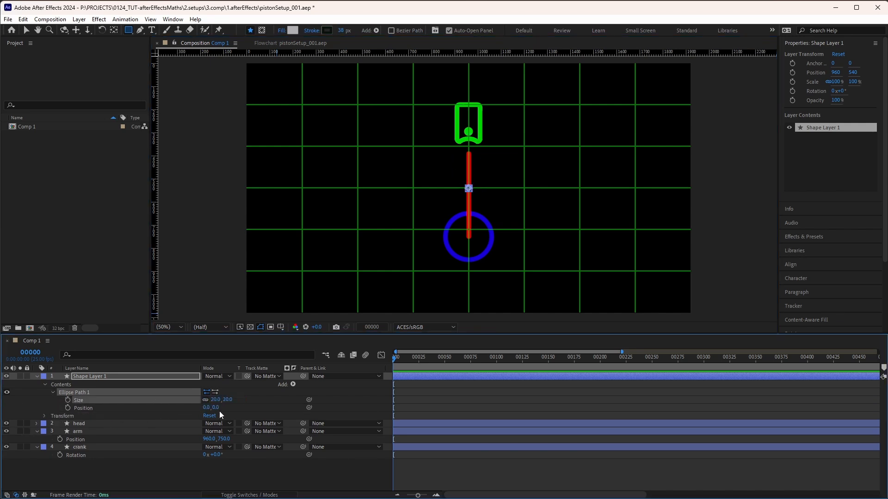
Step: Reveal the new shape layer's position and move it to X 238
left_click(109, 381)
key("p")
left_click_drag(206, 383, 131, 389)
left_click_drag(208, 386, 90, 384)
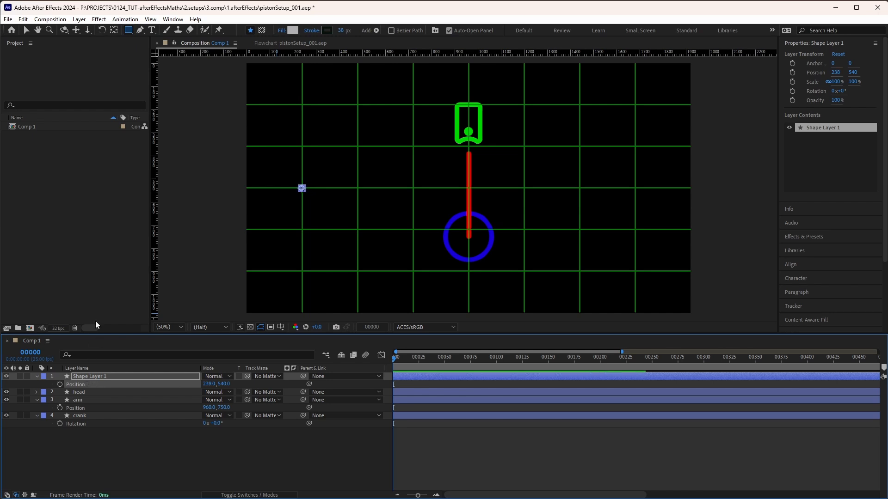
left_click(59, 386, "alt")
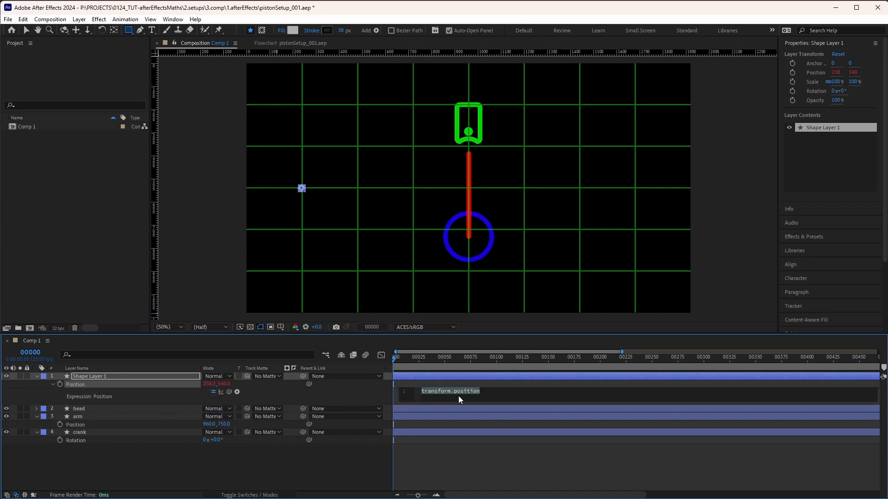
left_click(60, 385, "alt")
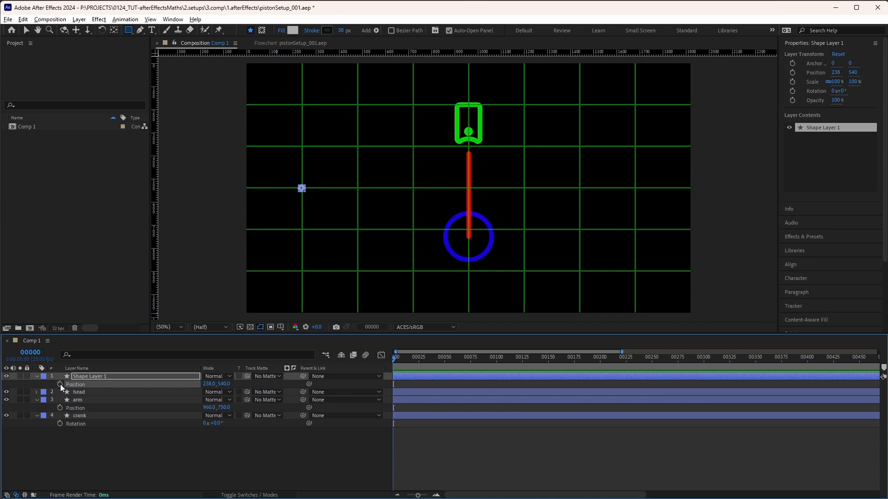
left_click(58, 384)
key("ctrl+z")
Step: Add the expression transform.position + [100,0] to the new shape layer's position
left_click(60, 384, "alt")
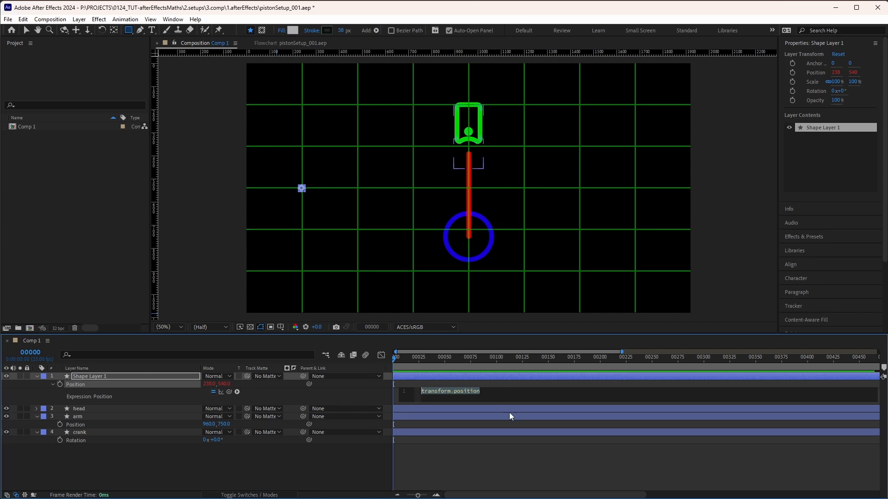
left_click(500, 392)
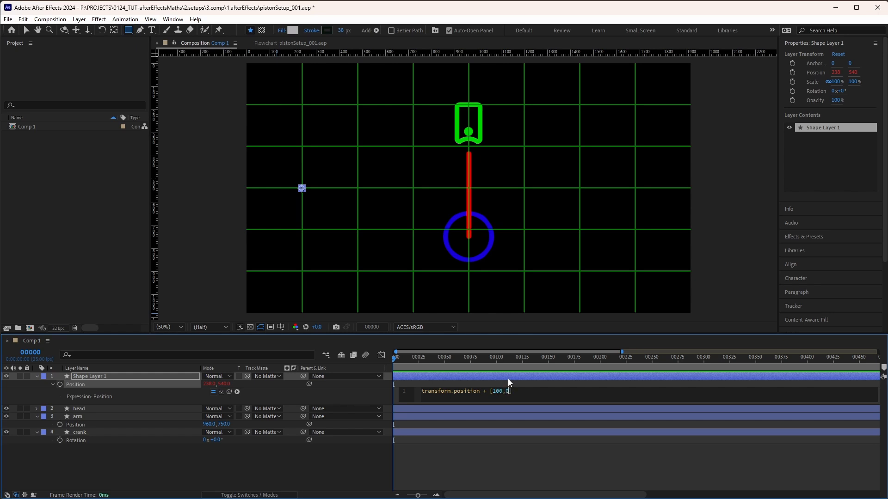
left_click(347, 472)
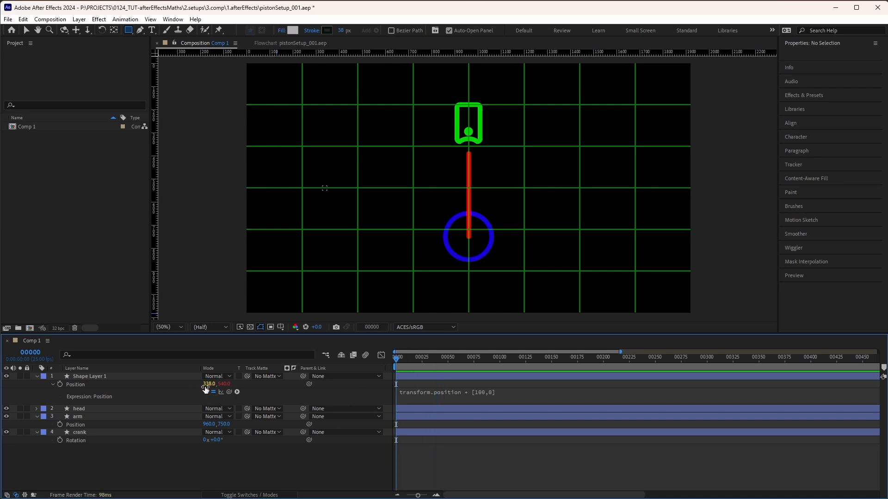
Step: Change the offset in the shape layer's position expression to [0,0]
left_click(481, 392)
double_click(499, 392)
key("BackSpace")
type("0")
left_click(426, 461)
Step: Replace transform.position with value in the expression so it reads value + [0,0]
left_click(462, 392)
left_click_drag(480, 392, 391, 385)
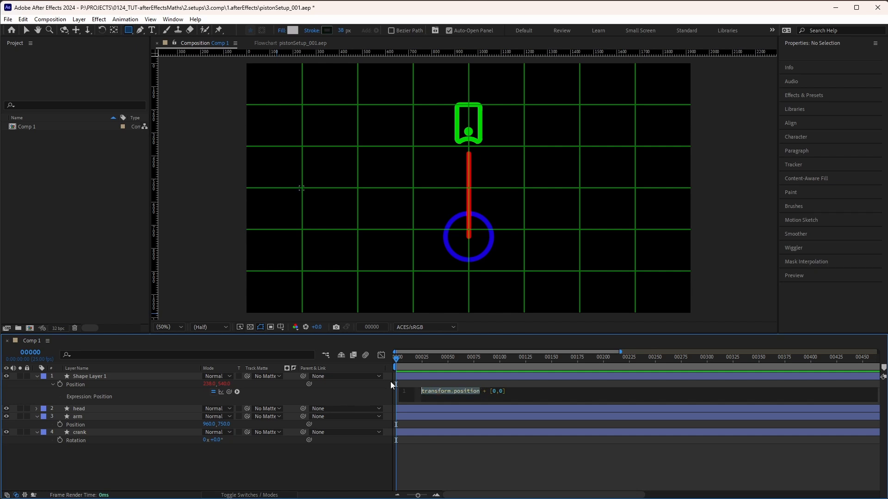
type("value")
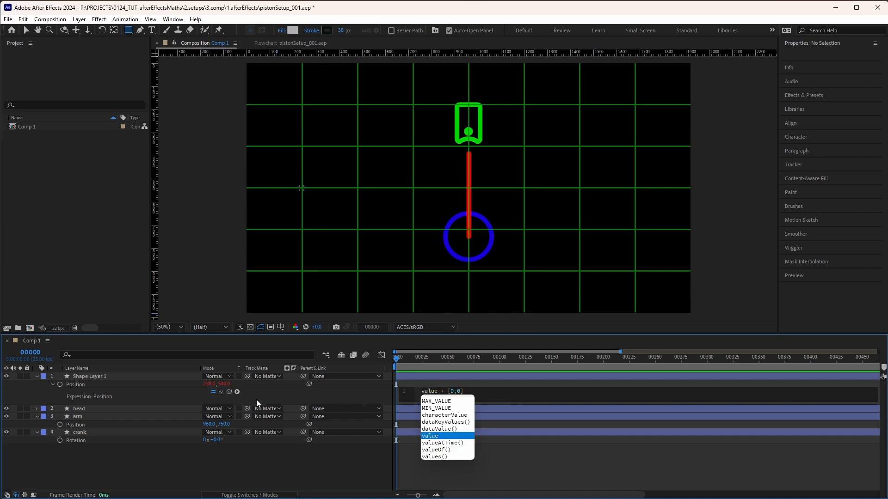
left_click(296, 481)
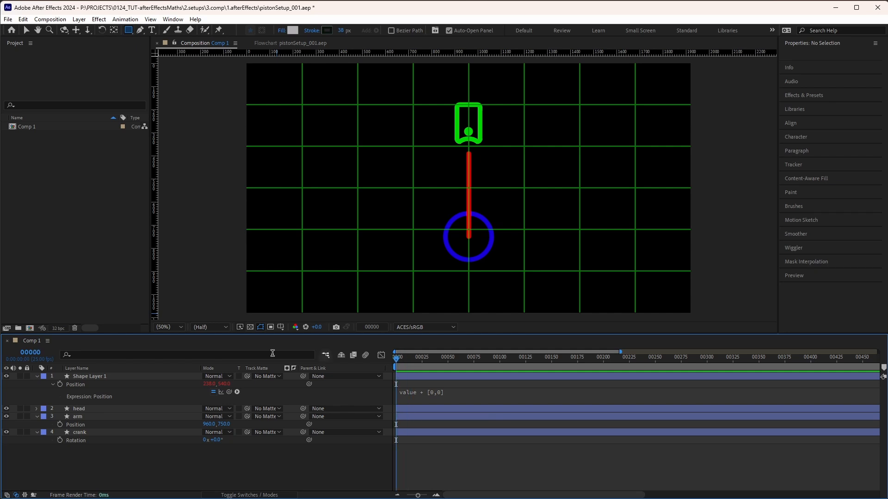
Step: Shift the shape layer's X position to 342 with the value + [0,0] expression active
left_click_drag(211, 385, 278, 387)
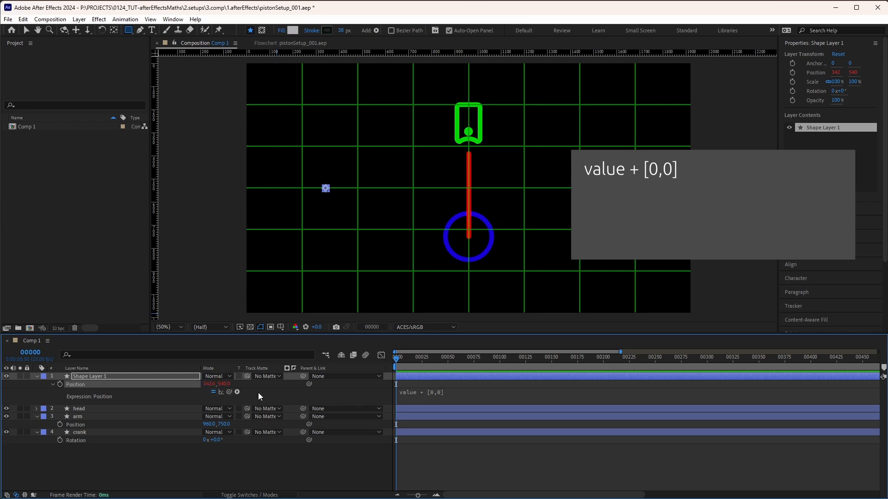
left_click(434, 393)
left_click(454, 405)
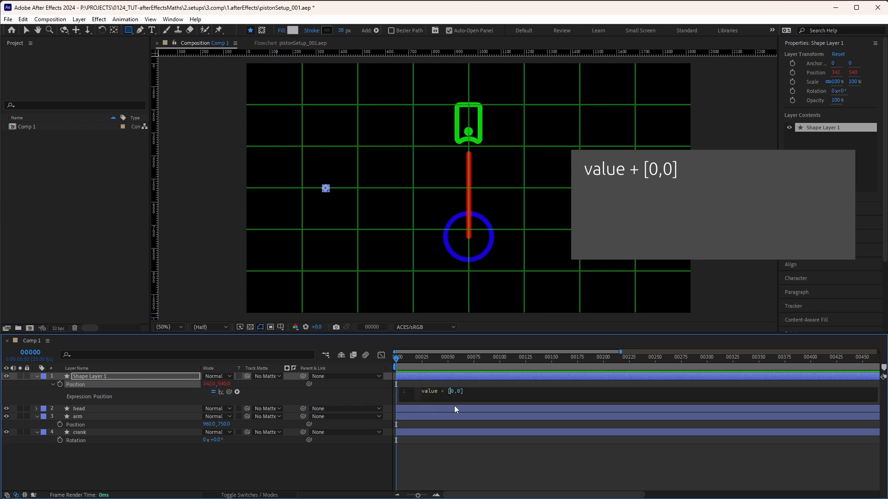
left_click(149, 378)
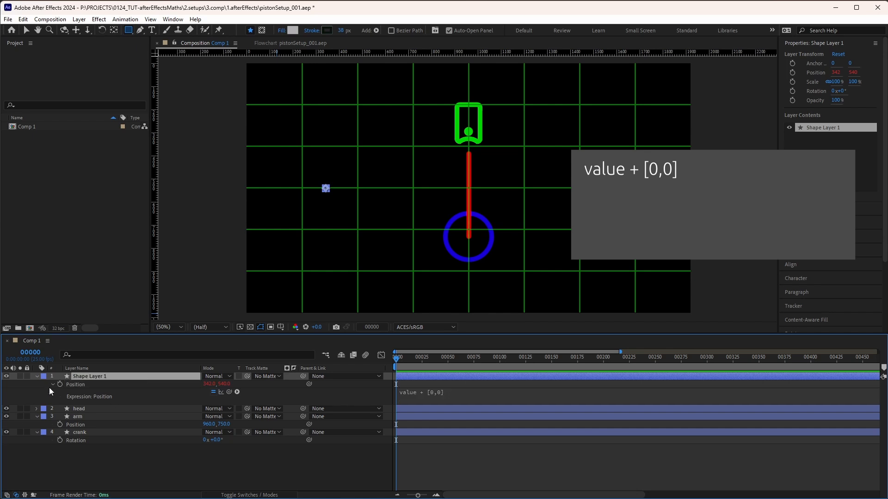
Step: Add a fill to the shape layer's contents and set its colour to magenta FF00EA
left_click(37, 377)
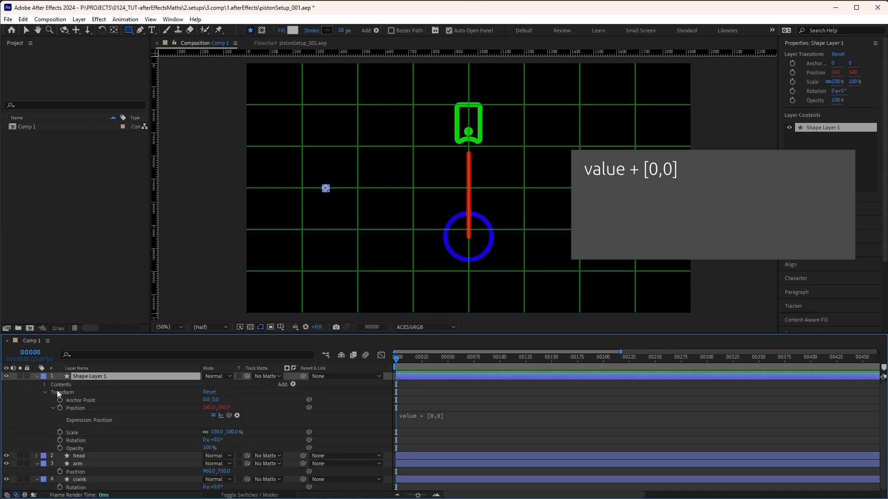
left_click(45, 384)
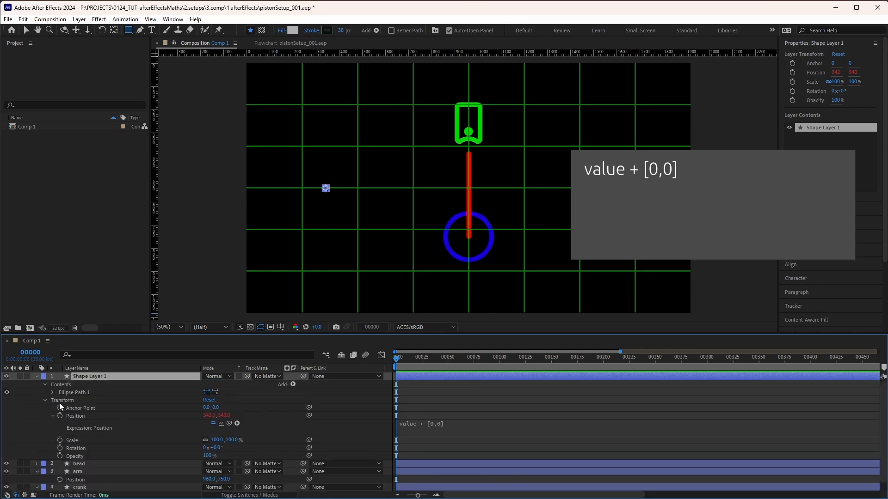
left_click(293, 384)
left_click(315, 447)
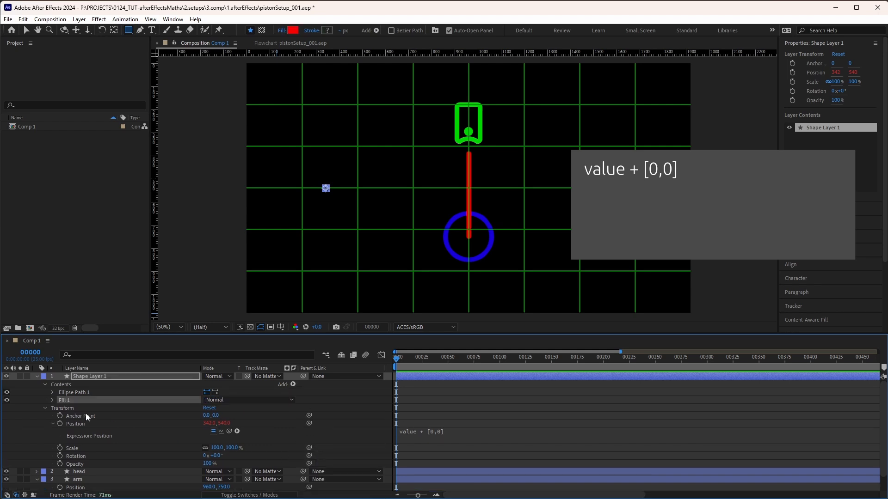
left_click(52, 401)
left_click(208, 424)
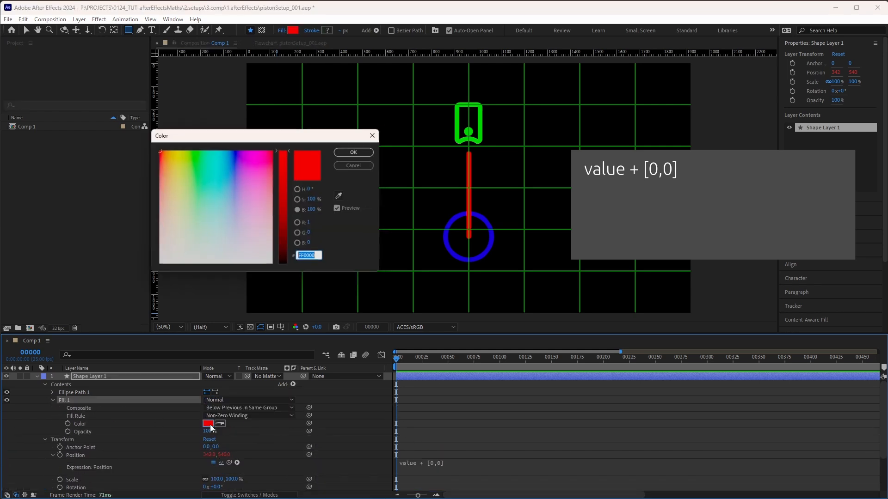
left_click_drag(232, 194, 255, 146)
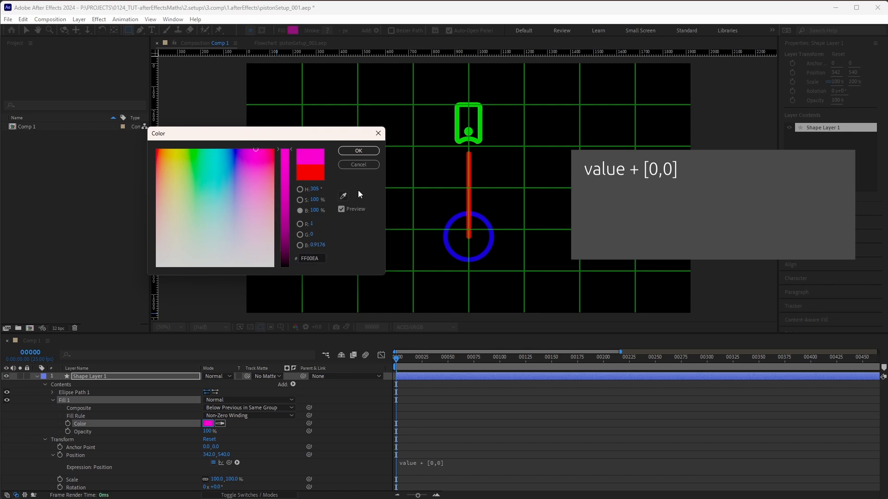
left_click(365, 151)
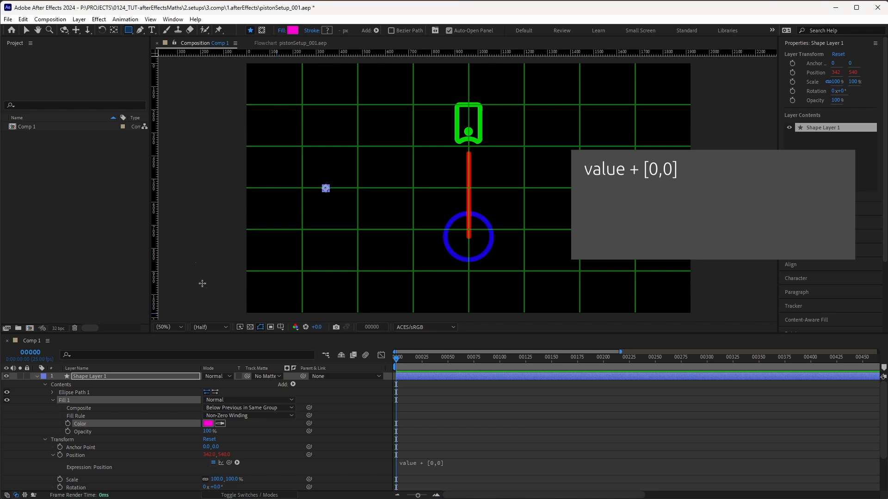
key("v")
left_click(179, 317)
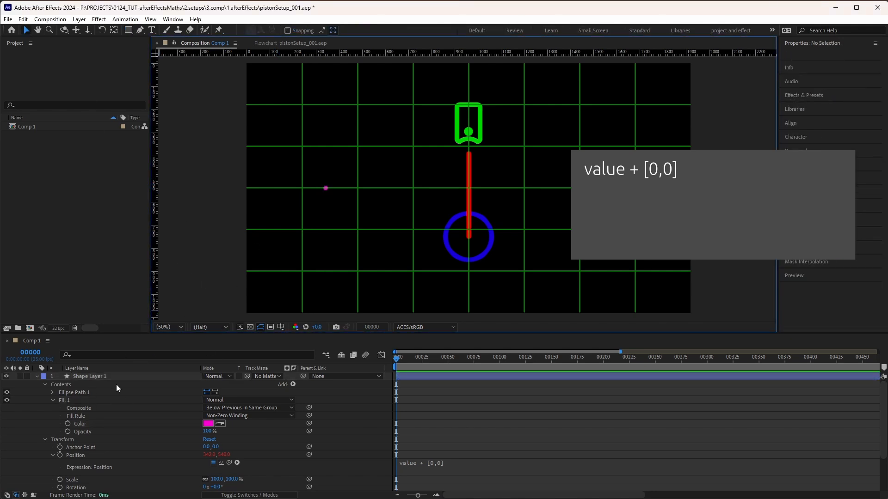
Step: Set the ellipse path's size to 40 by 40
left_click(52, 392)
left_click(216, 400)
type("40")
key("Return")
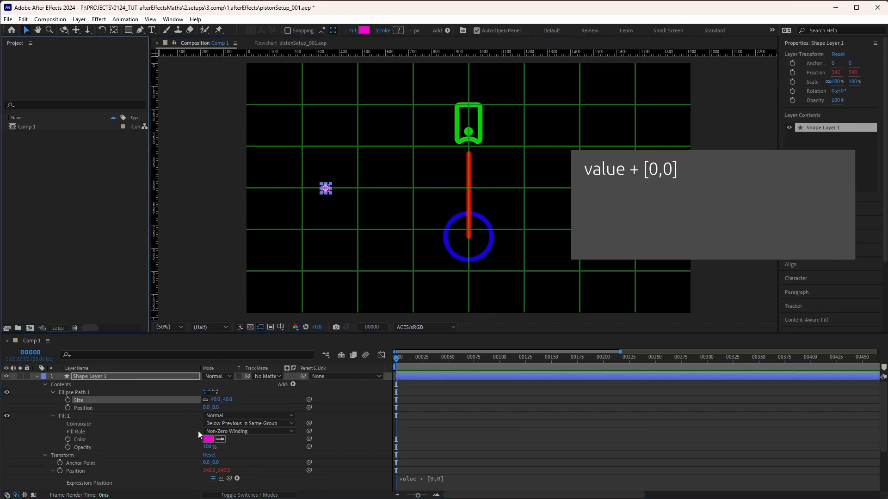
left_click(202, 282)
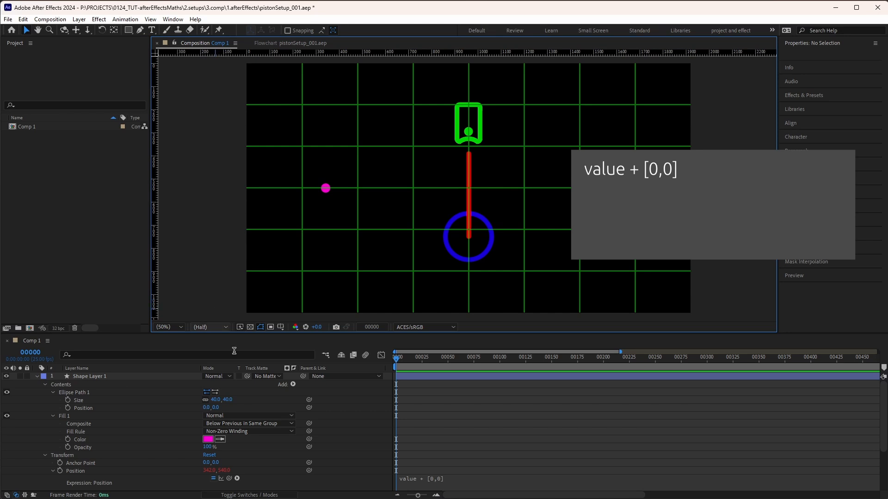
Step: Replace the x offset in the shape layer's position expression so it reads value + [time*10,0]
left_click(416, 480)
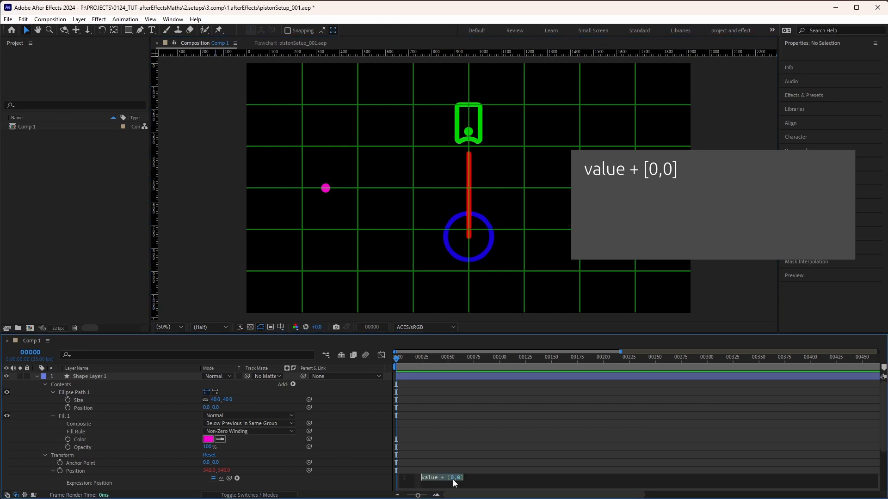
left_click(453, 477)
type("time")
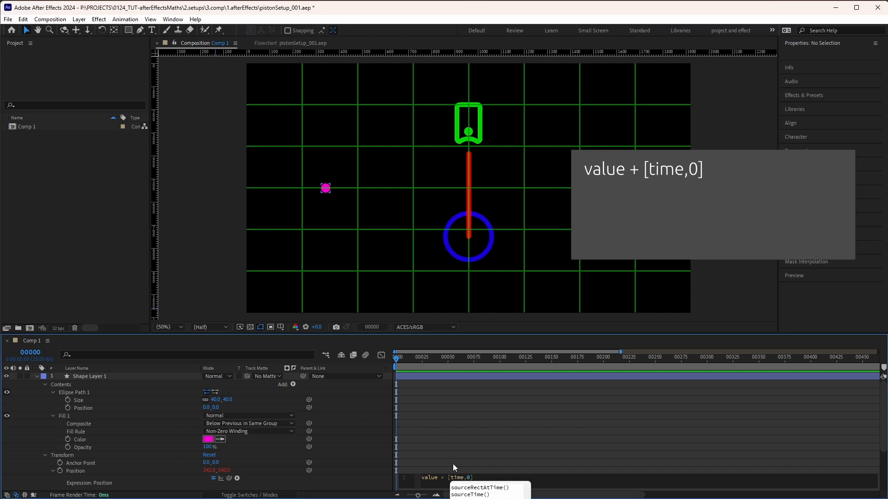
type("*10")
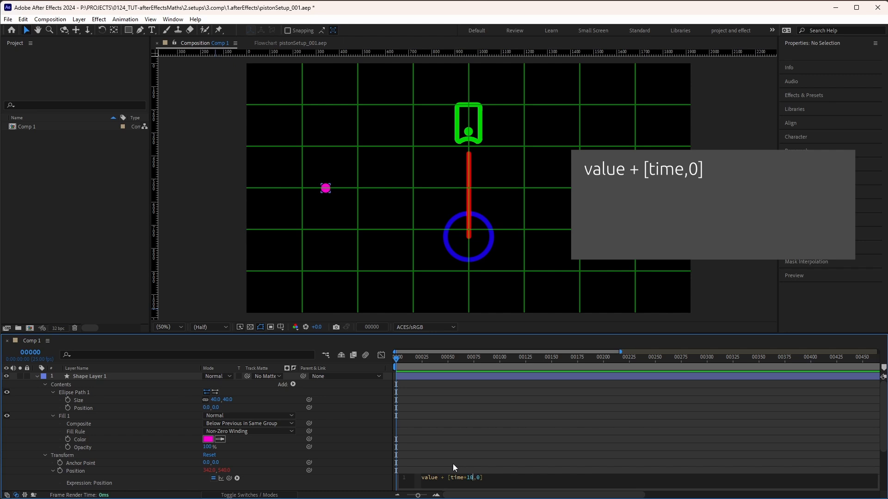
left_click(386, 390)
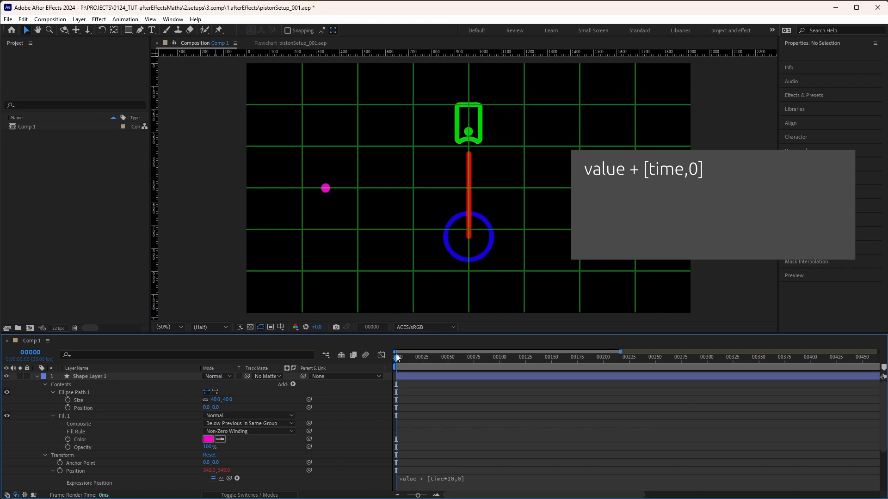
Step: Play the composition from the first frame to check the dot's horizontal motion
key("ctrl+apostrophe")
key("space")
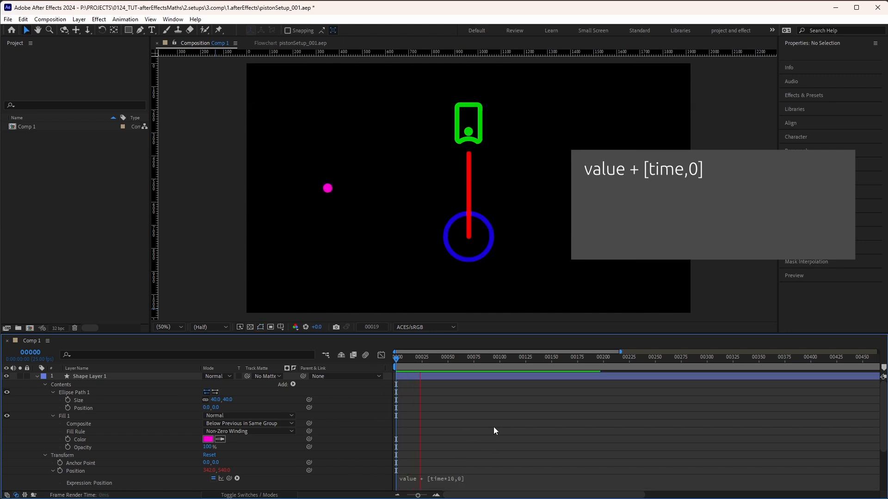
key("ctrl+apostrophe")
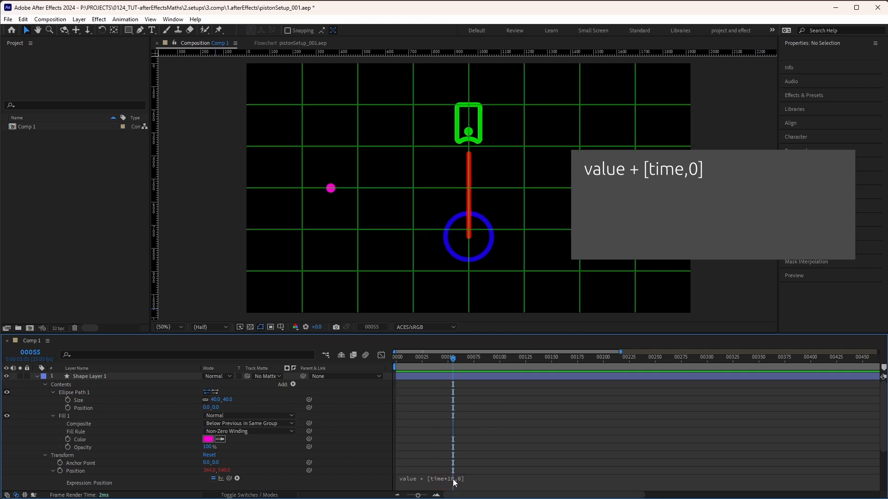
Step: Increase the time multiplier to 100 so the position expression reads value + [time*100,0]
left_click(456, 478)
left_click(468, 478)
type("0")
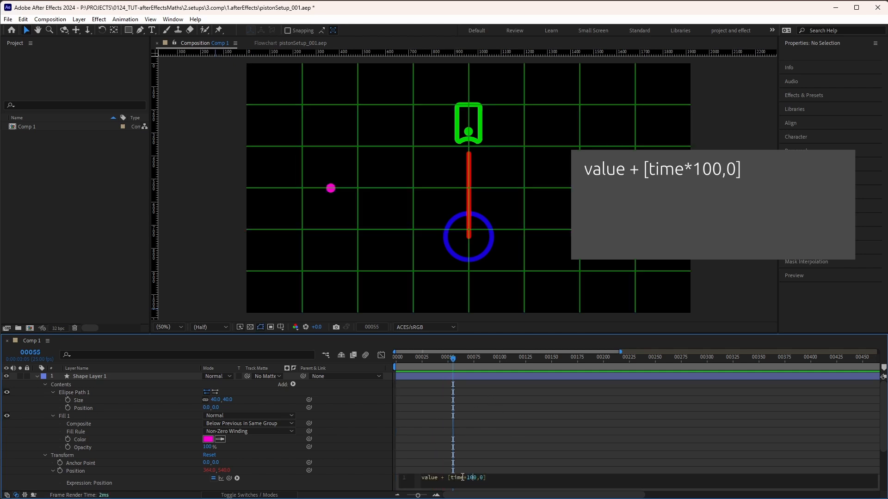
left_click(391, 448)
Step: Return to frame 0 and preview the dot's motion with the faster time multiplier
left_click(396, 357)
key("space")
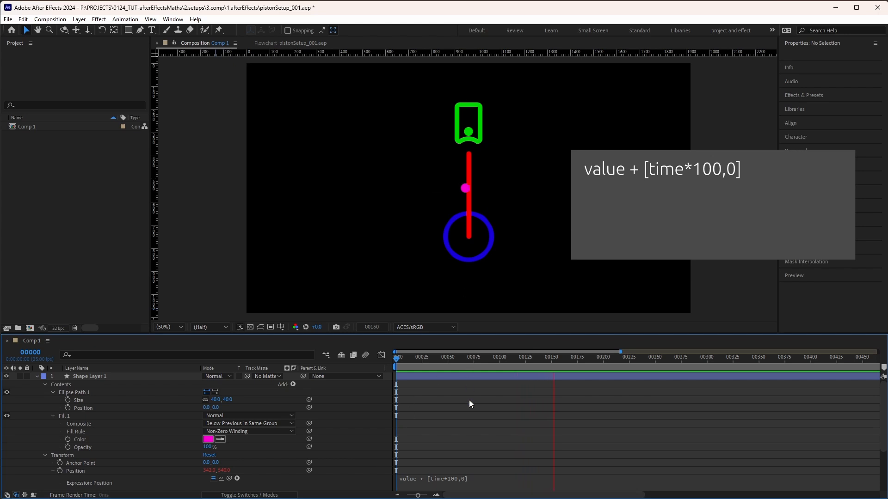
key("space")
key("ctrl+apostrophe")
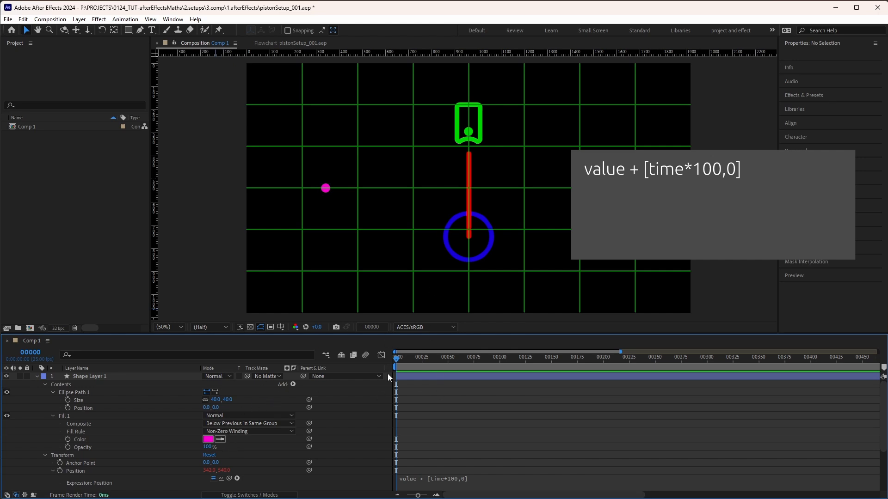
Step: Insert the comment //make variable from sin above the value line of the position expression, followed by an empty line
left_click(458, 479)
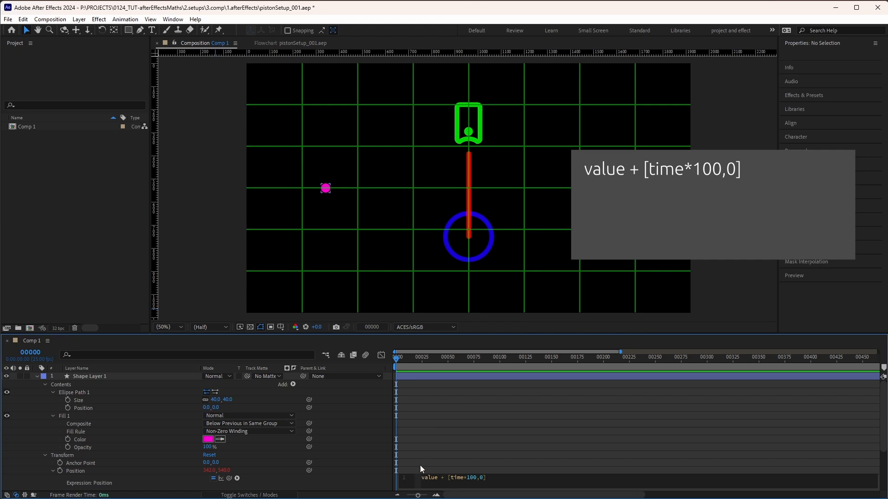
scroll(849, 442, "down", 3)
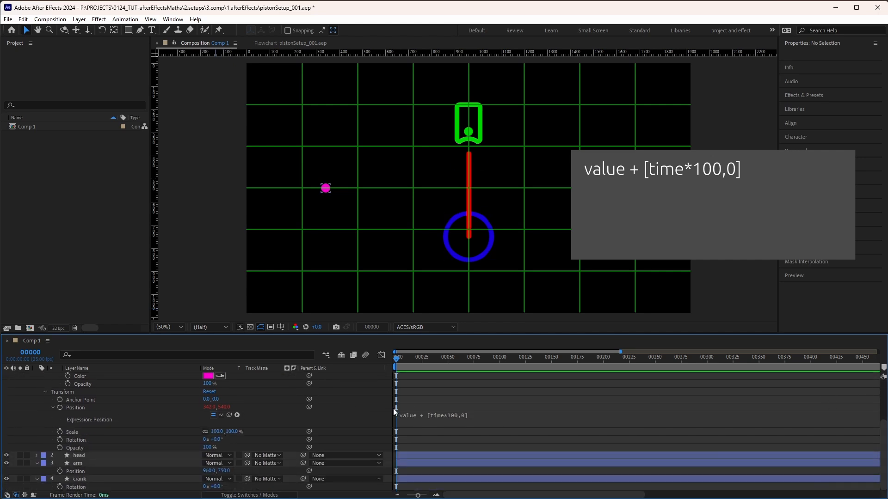
left_click(398, 422)
left_click(410, 410)
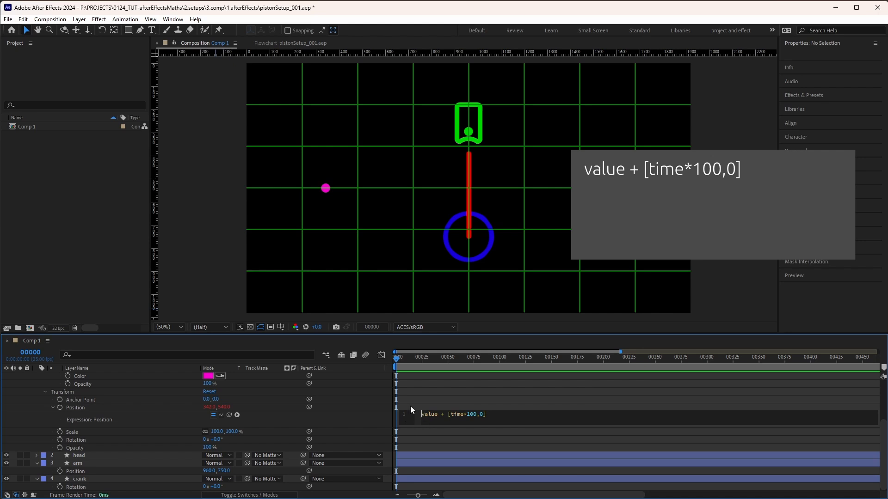
type("//")
type("make variable from sin")
key("Return")
key("Left")
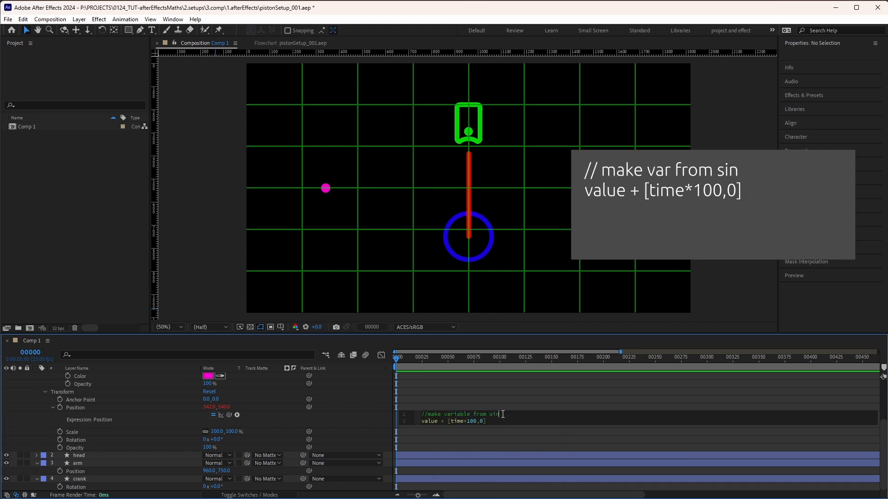
key("Return")
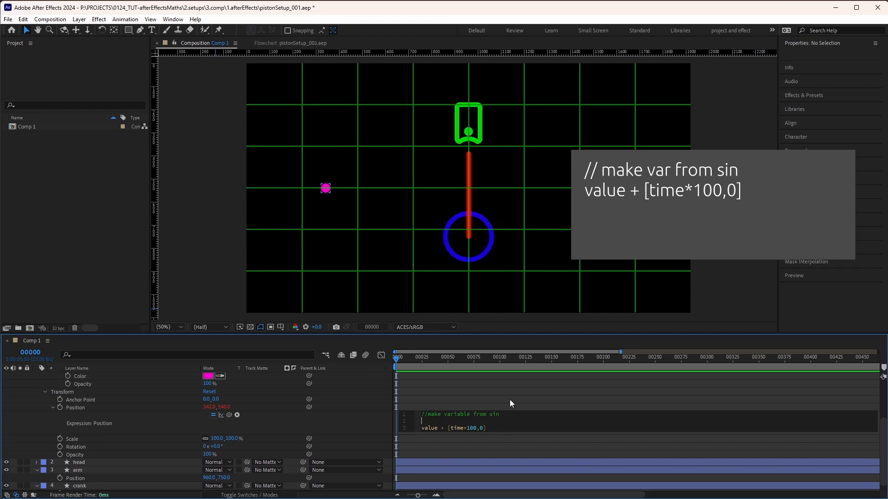
Step: Define the variable ypos = Math.sin(time) on the line below the first comment in the position expression
type("ypos")
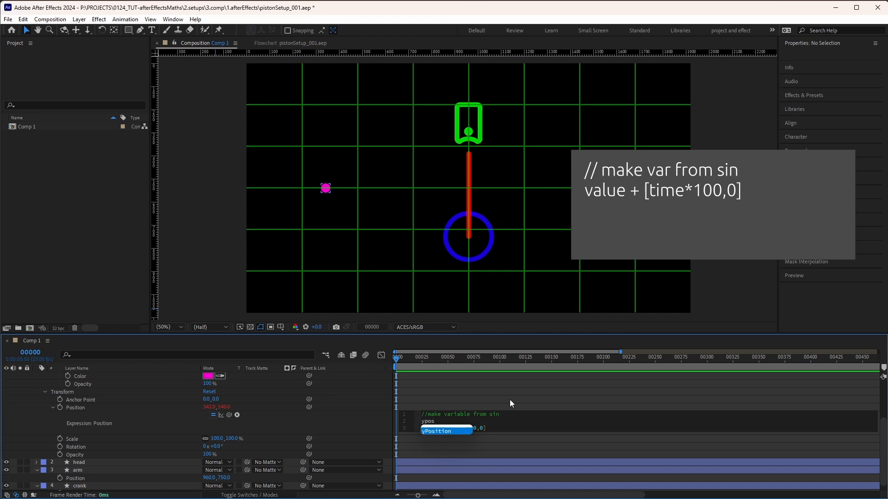
key("Escape")
left_click(364, 417)
left_click(468, 418)
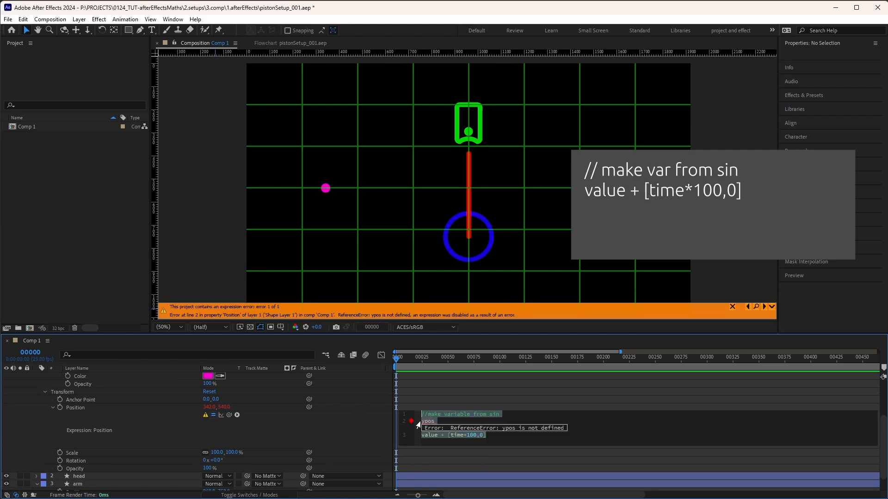
left_click(469, 417)
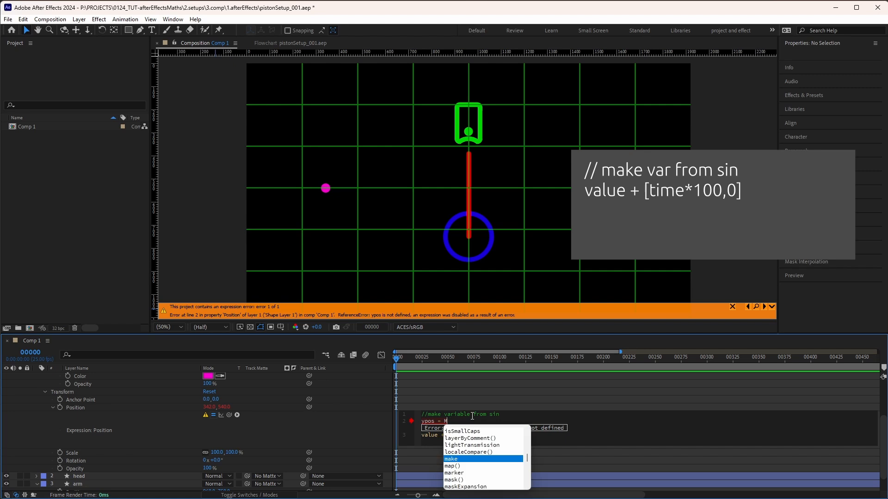
type("ath.sin")
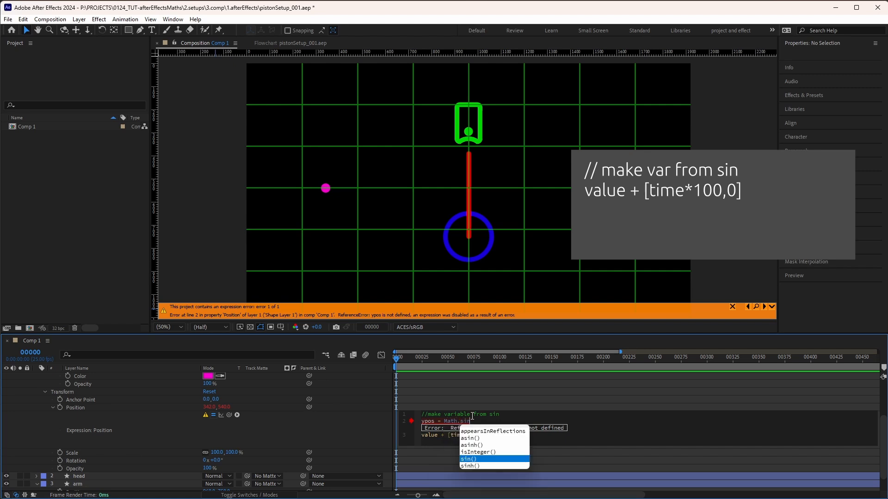
key("Return")
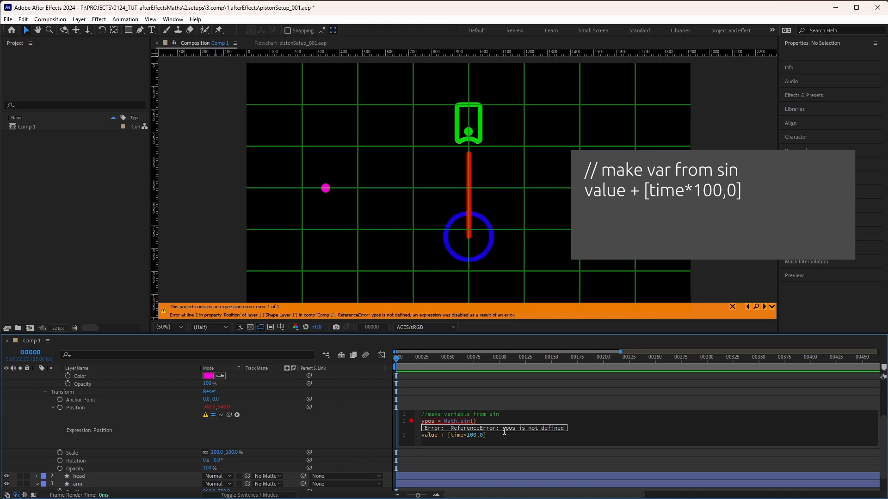
type("time")
left_click(469, 469)
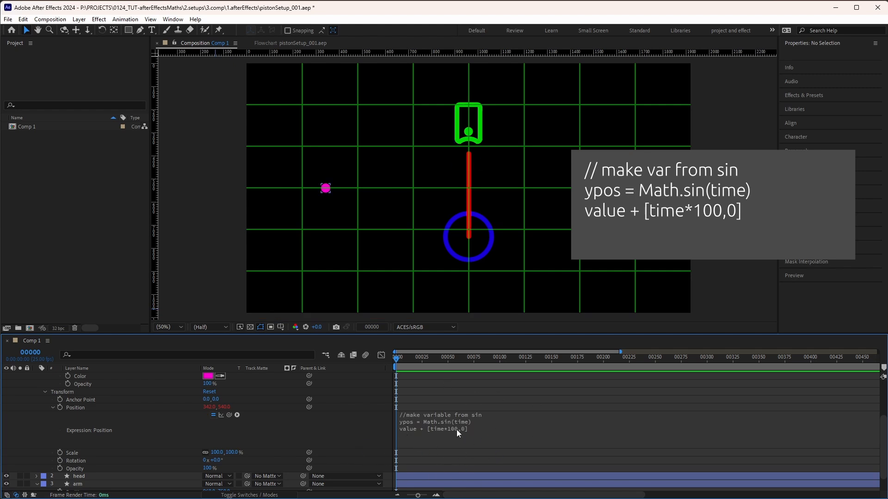
Step: Insert the comment // add to y position over time between the ypos line and the value line
left_click(480, 429)
left_click(481, 429)
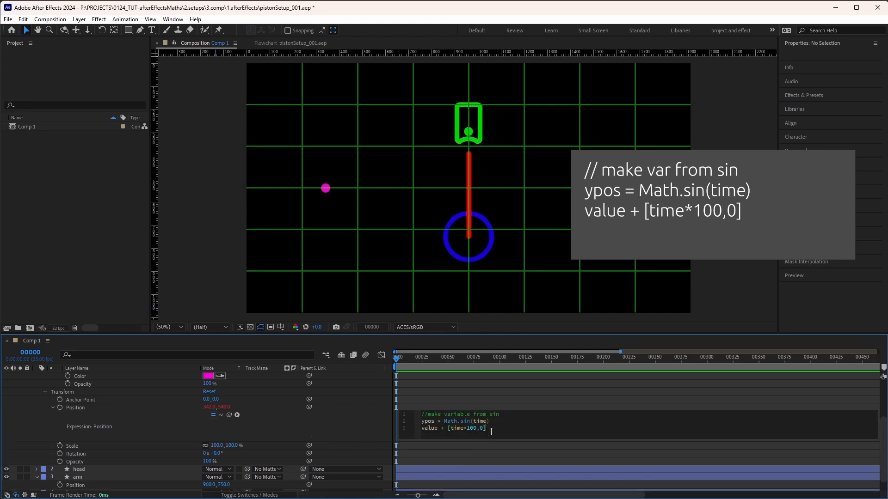
double_click(481, 429)
left_click(494, 422)
key("Return")
type("// add to y position over time")
left_click(379, 446)
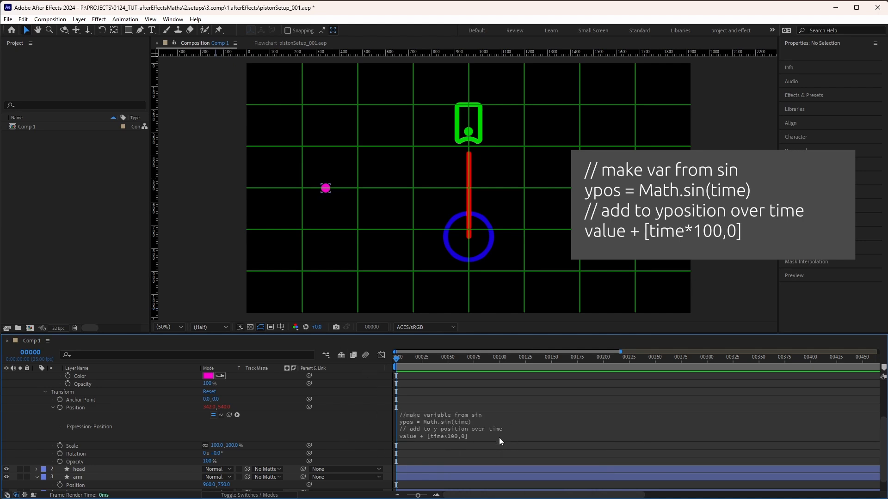
Step: Replace the y offset so the last expression line reads value + [time*100,ypos], and scrub the timeline to check the motion
left_click(483, 436)
left_click_drag(496, 448, 495, 471)
left_click(485, 442)
key("Left")
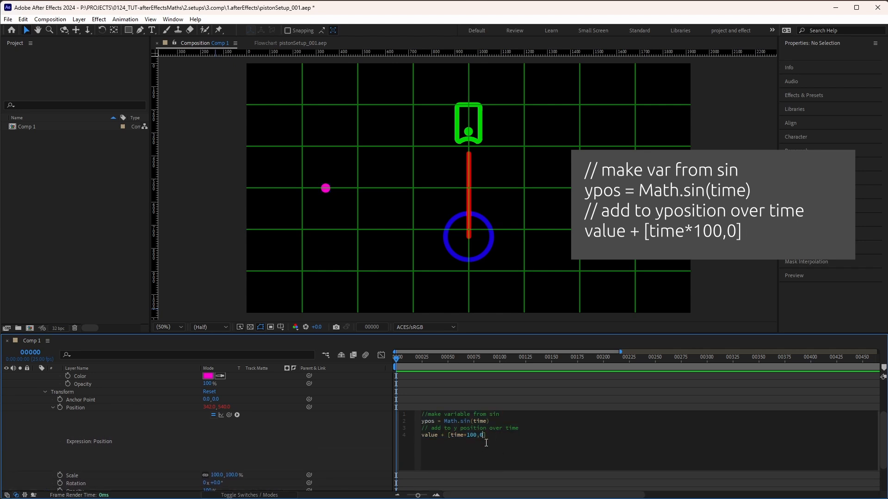
key("BackSpace")
type("ypos")
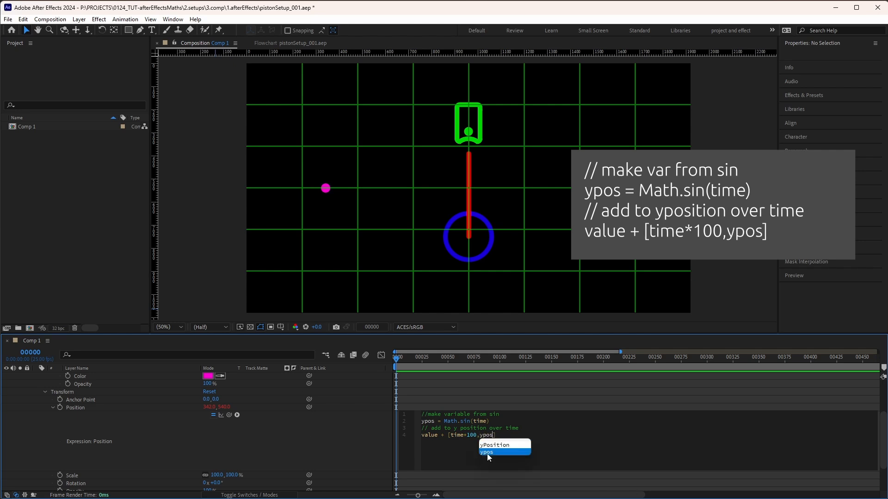
key("Escape")
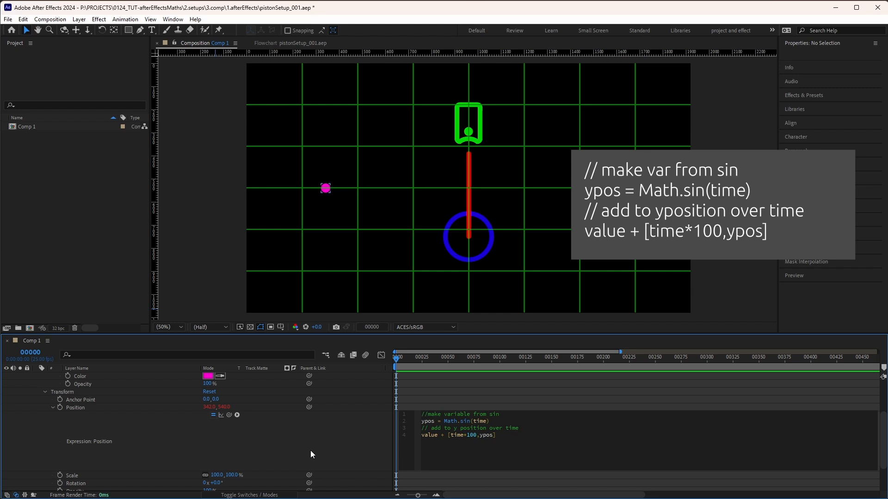
left_click(311, 451)
left_click_drag(397, 363, 411, 436)
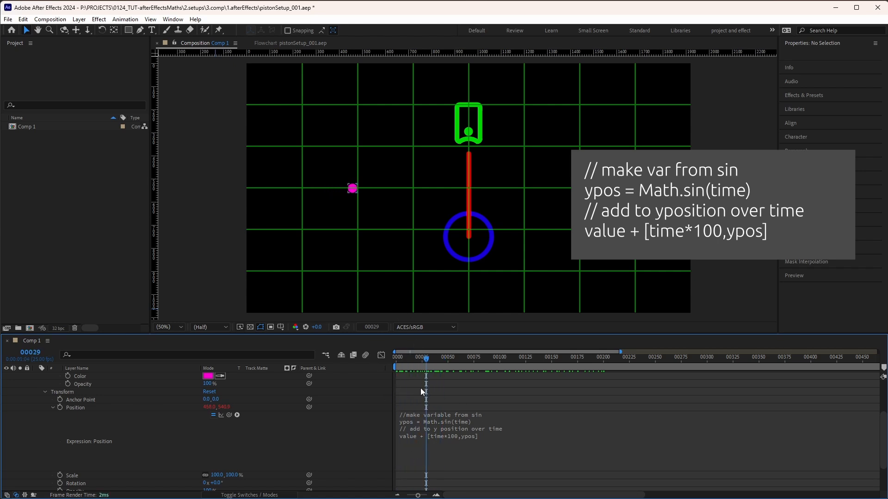
Step: Multiply the sine variable by 100 so its line reads ypos = Math.sin(time)*100 in the position expression
mouse_move(421, 361)
left_mouse_down()
mouse_move(396, 363)
mouse_move(430, 367)
left_mouse_up()
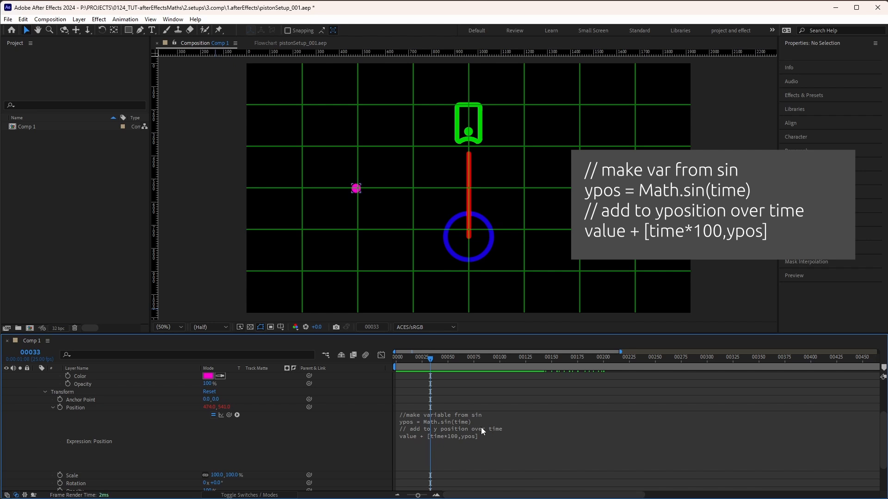
left_click(479, 427)
left_click(487, 420)
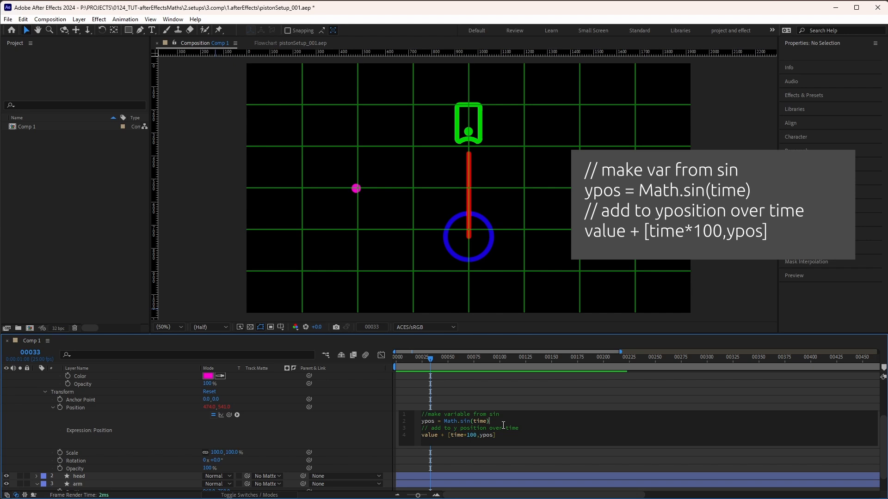
type("*100")
left_click(355, 423)
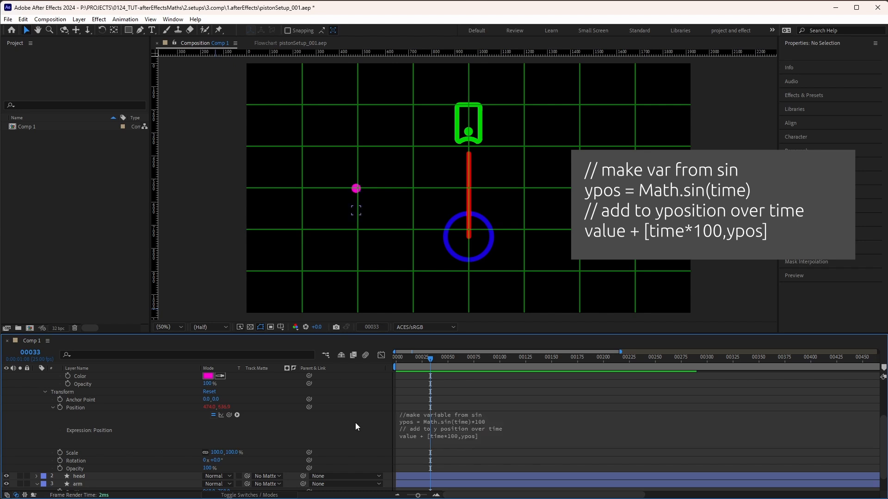
Step: Play the animation from the first frame to check the ellipse's wave motion, and return to the start
left_click(410, 357)
left_click(394, 362)
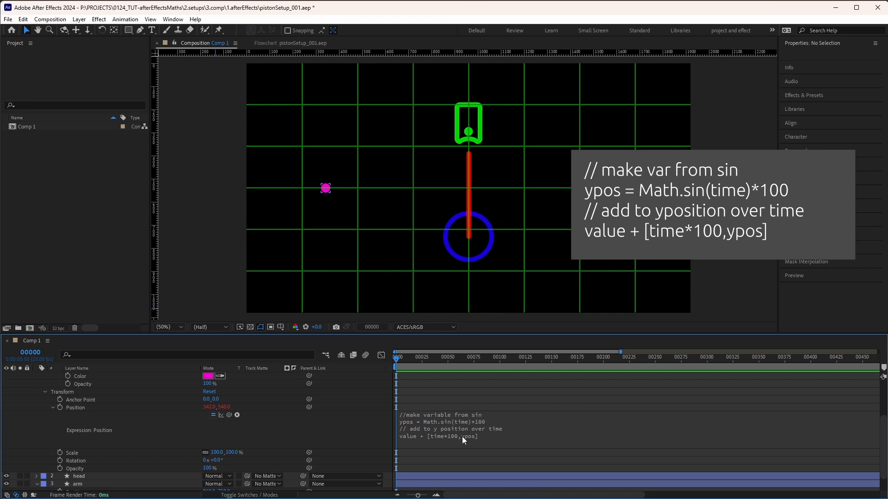
left_click(488, 440)
left_click(431, 444)
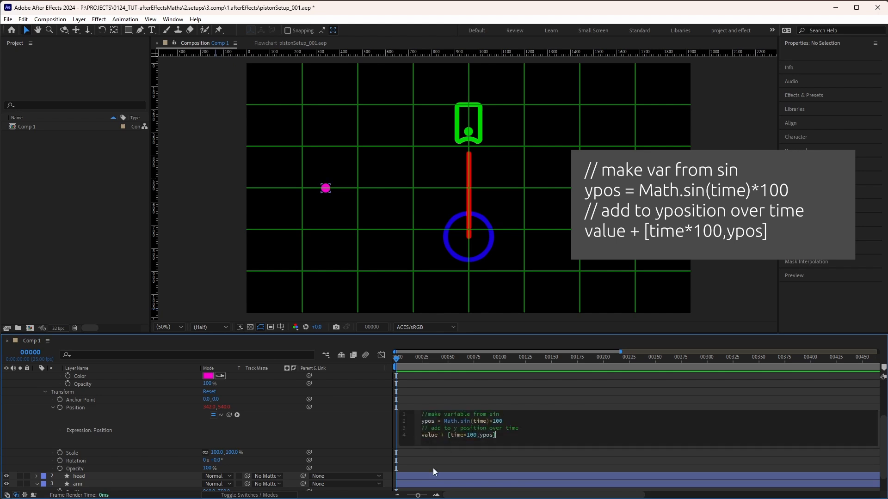
left_click(373, 431)
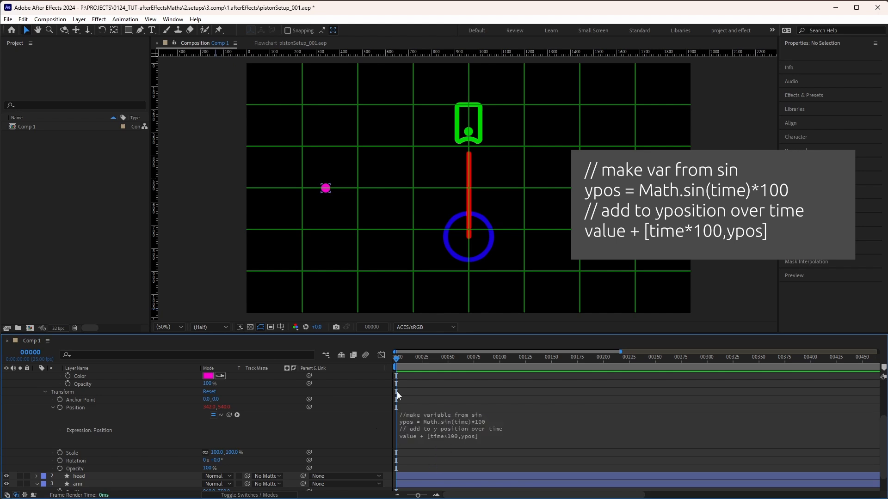
key("space")
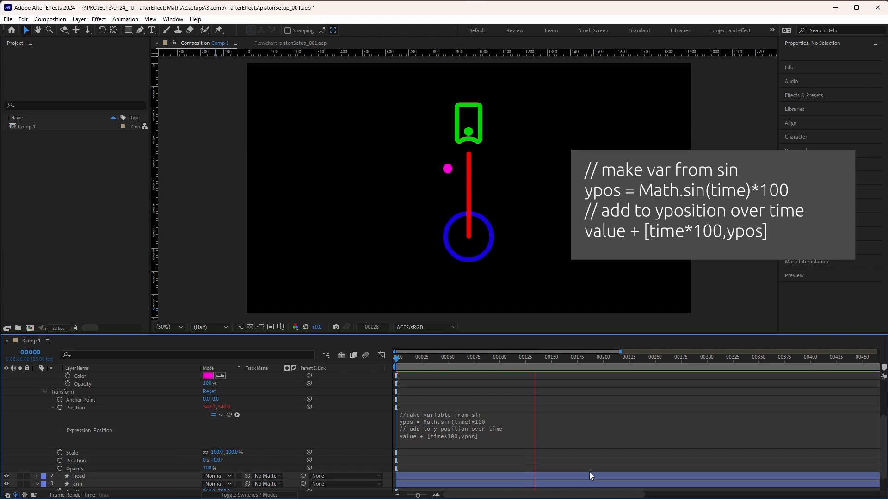
key("space")
left_click_drag(387, 366, 61, 378)
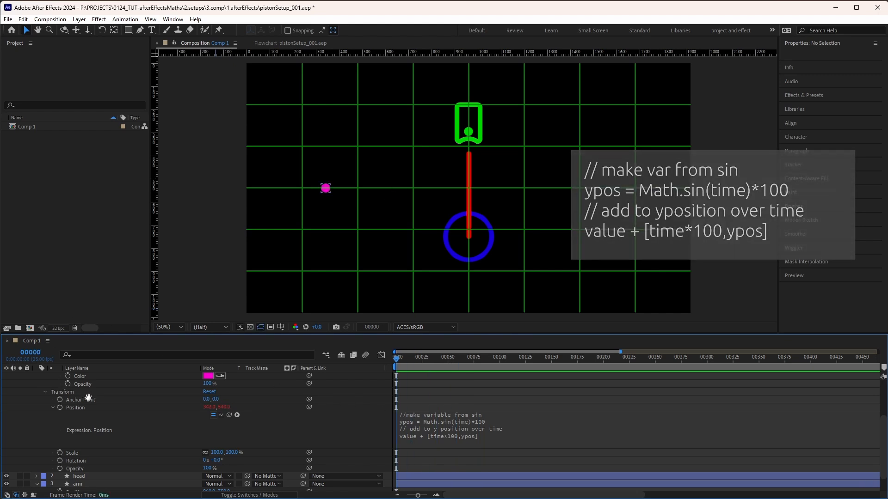
Step: Apply the Echo time effect to Shape Layer 1 and scrub ahead to frame 38
scroll(88, 397, "up", 3)
left_click(88, 376)
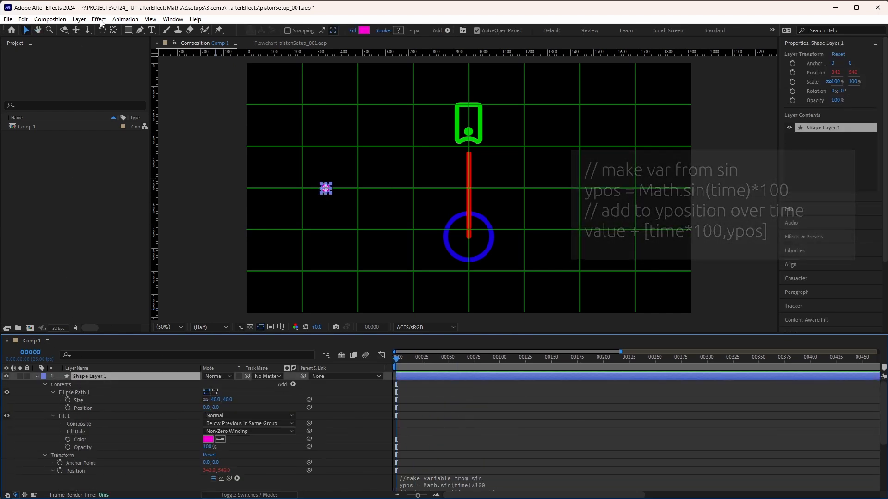
left_click(99, 19)
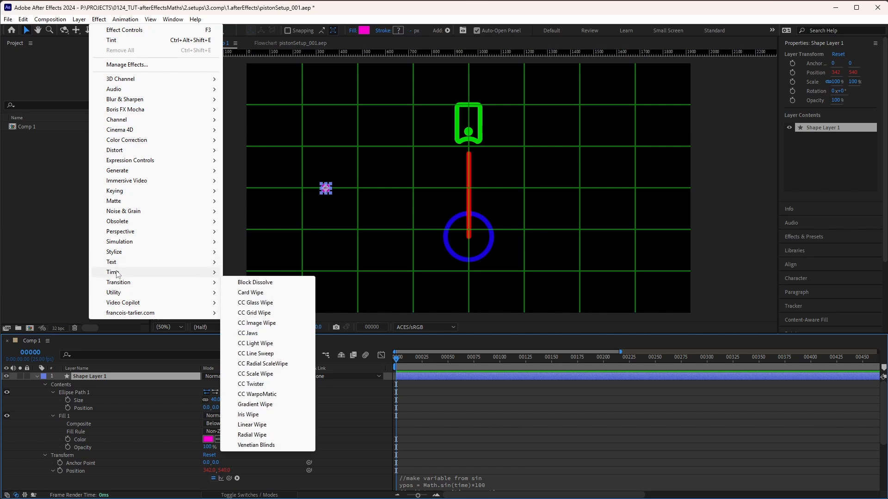
mouse_move(117, 274)
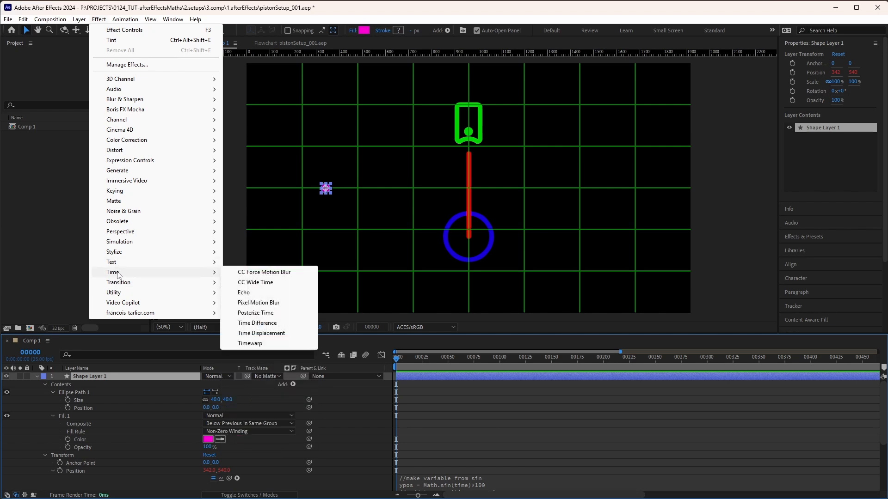
left_click(249, 293)
left_click_drag(400, 362, 435, 362)
Step: Turn off Layer Controls in the composition's view options
left_click(230, 47)
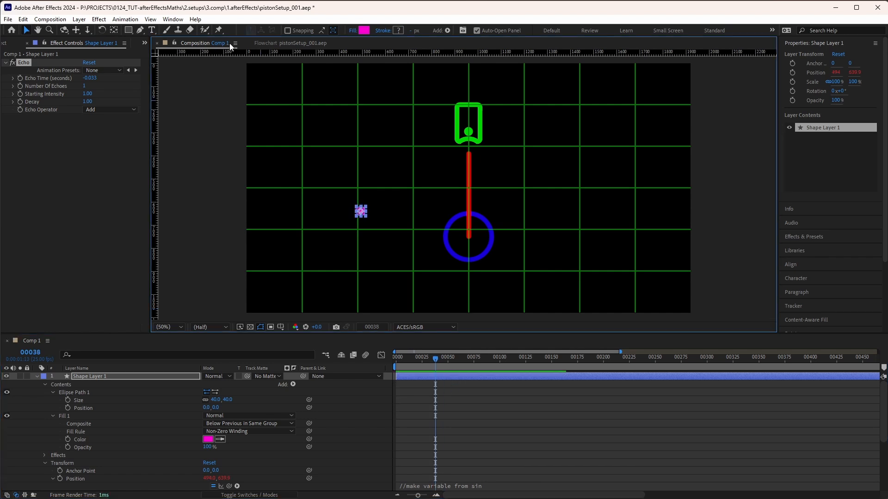
left_click(234, 43)
left_click(257, 94)
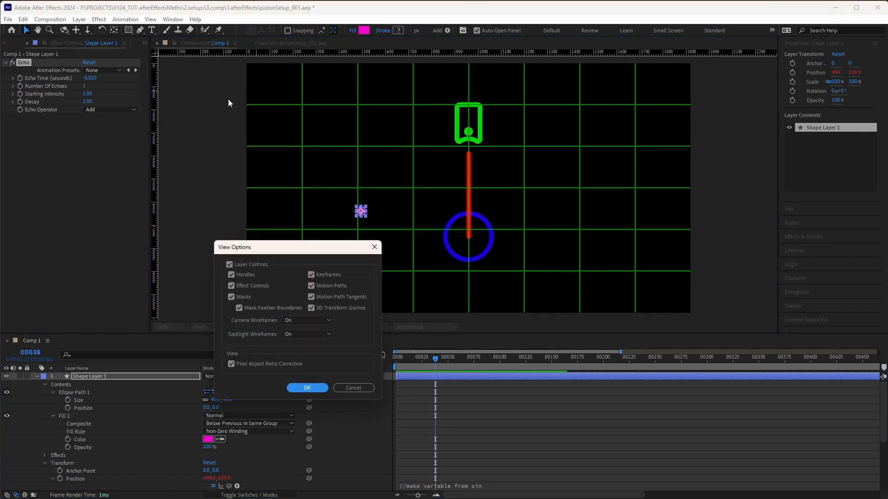
left_click(229, 264)
left_click(307, 387)
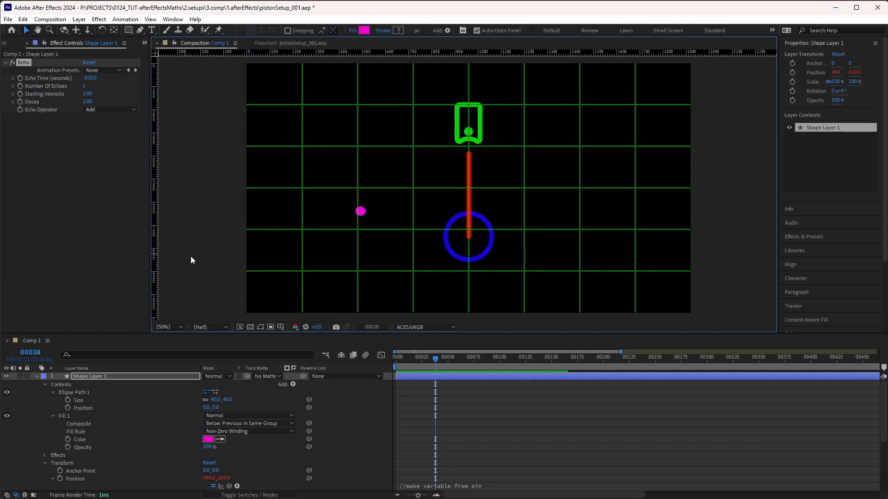
Step: Set the Echo effect's Number of Echoes to 34 and play the animation from the first frame
left_click_drag(396, 360, 448, 359)
left_click_drag(84, 86, 100, 86)
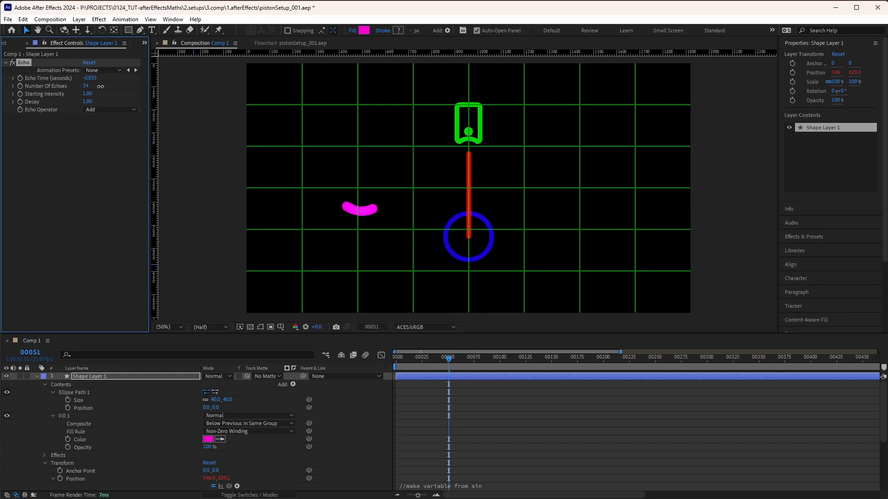
left_click_drag(451, 359, 310, 398)
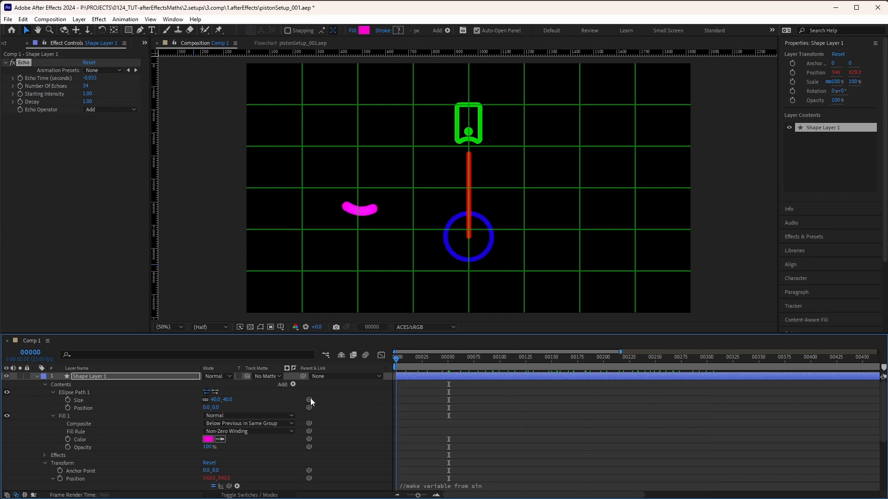
key("space")
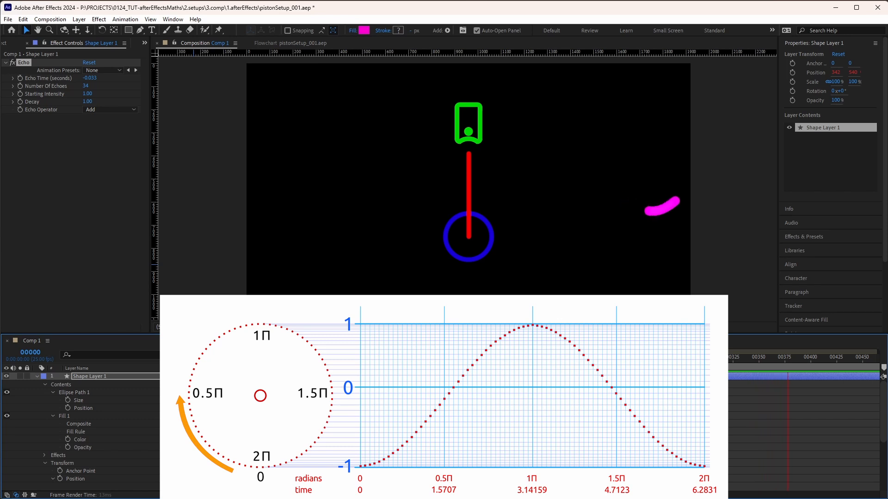
key("ctrl+apostrophe")
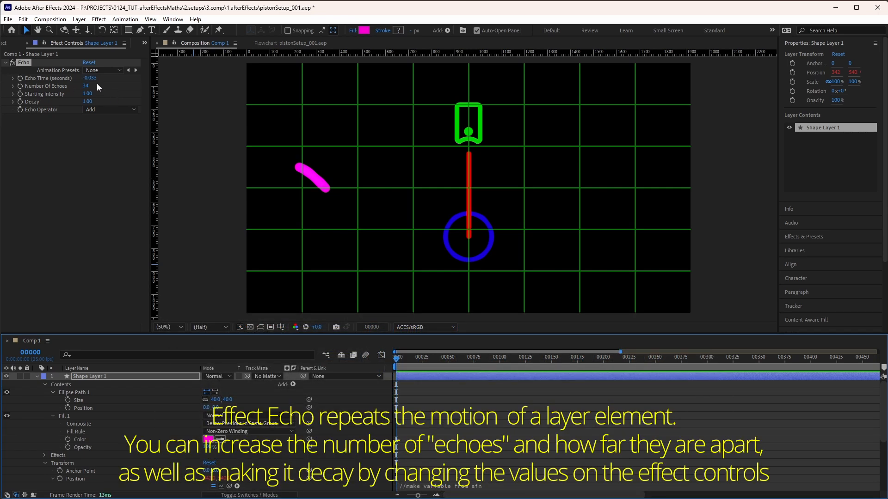
Step: Set the Echo Time to -0.213 seconds and the Number of Echoes to 49, and play the trail from the start
mouse_move(93, 78)
left_mouse_down()
mouse_move(83, 80)
mouse_move(235, 229)
left_mouse_up()
left_click_drag(400, 360, 559, 383)
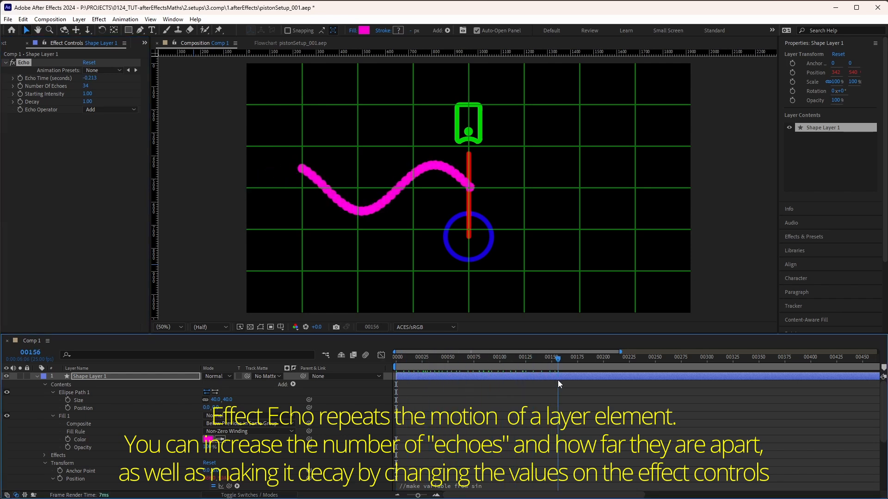
left_click_drag(86, 88, 93, 87)
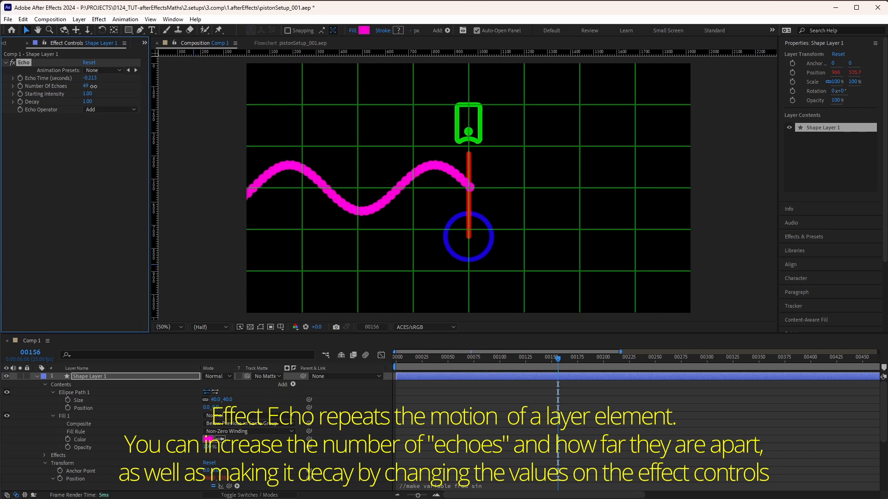
left_click_drag(405, 361, 320, 361)
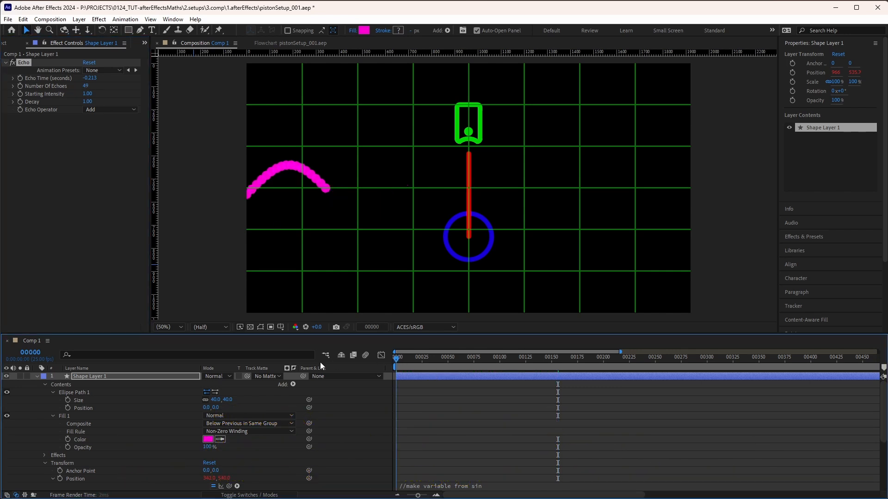
key("space")
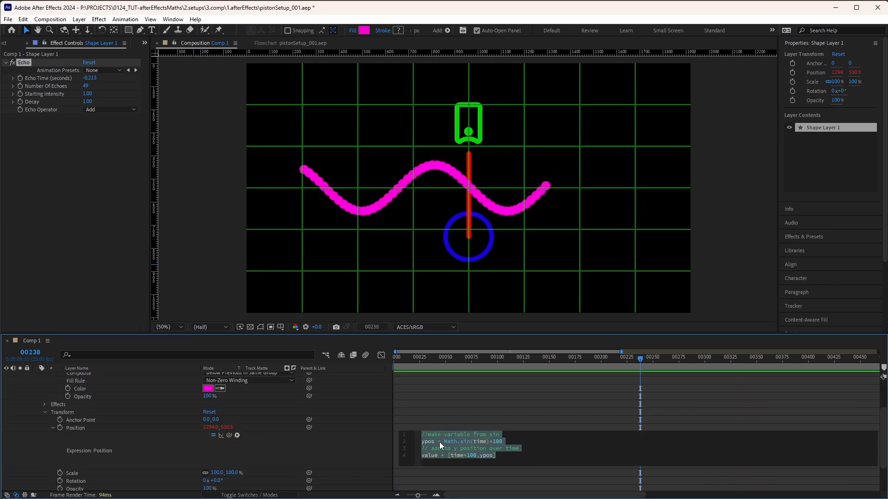
Step: Add the line xpos = Math.cos(time)*100 below the ypos line in the position expression
left_click(511, 444)
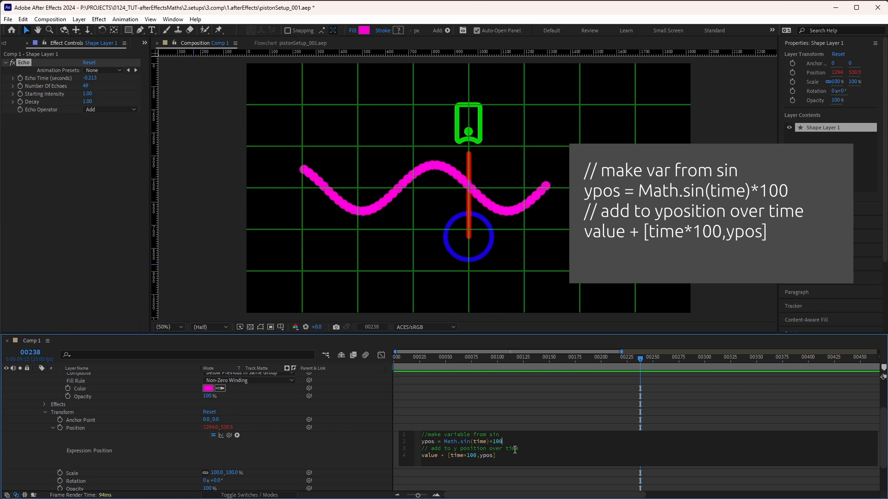
key("Return")
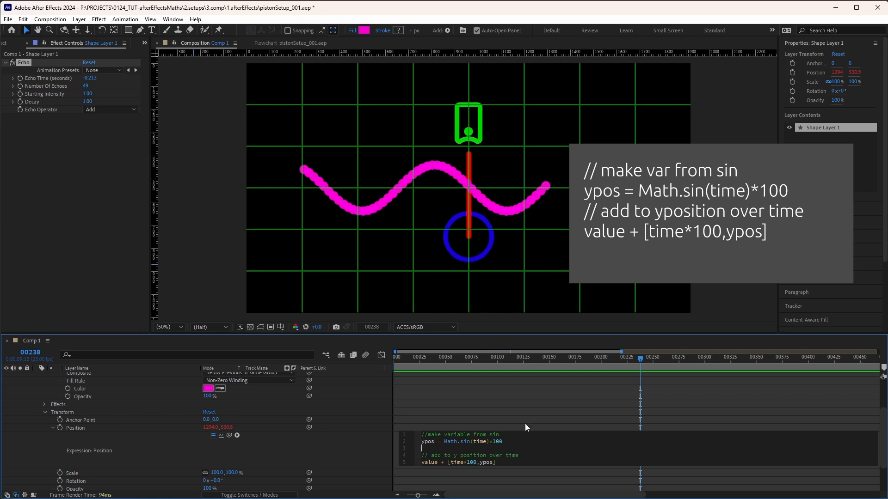
type("xpos = Math")
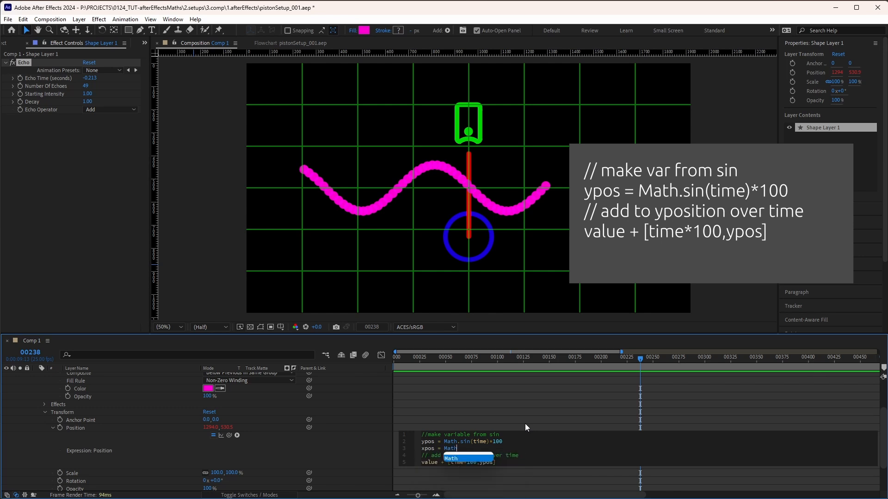
type(".cosin")
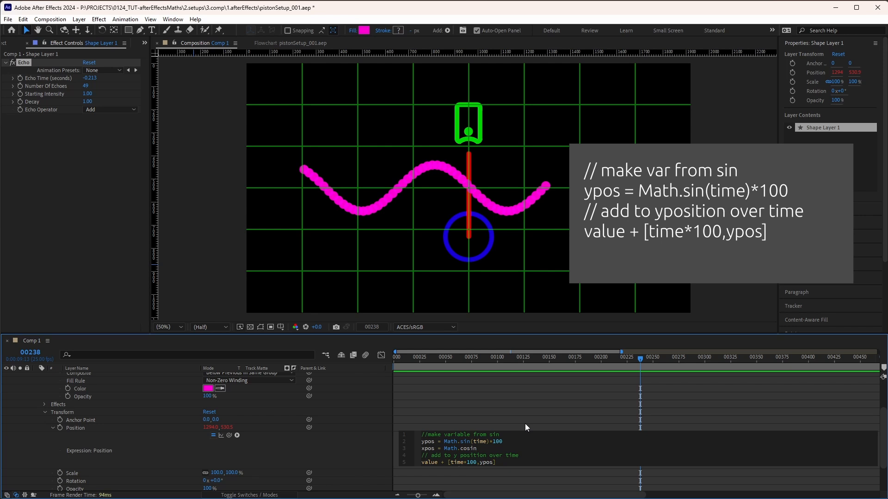
key("Return")
key("BackSpace")
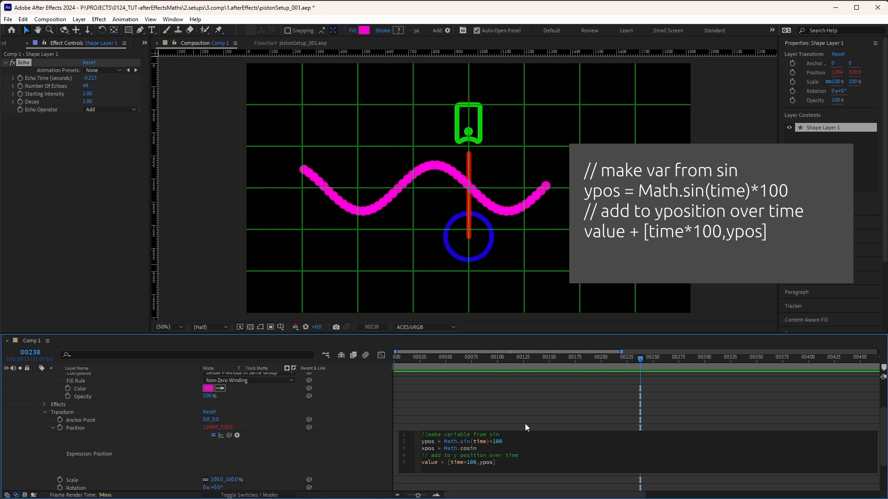
double_click(472, 448)
type("cos")
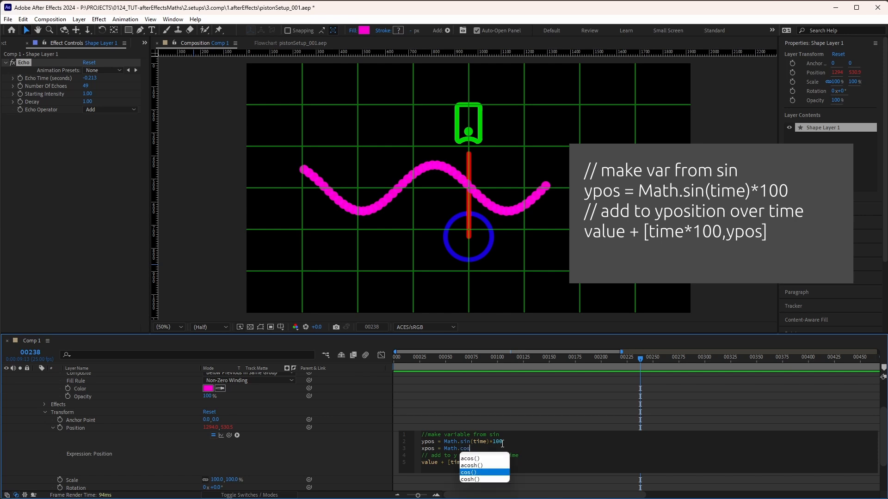
key("Return")
type("time")
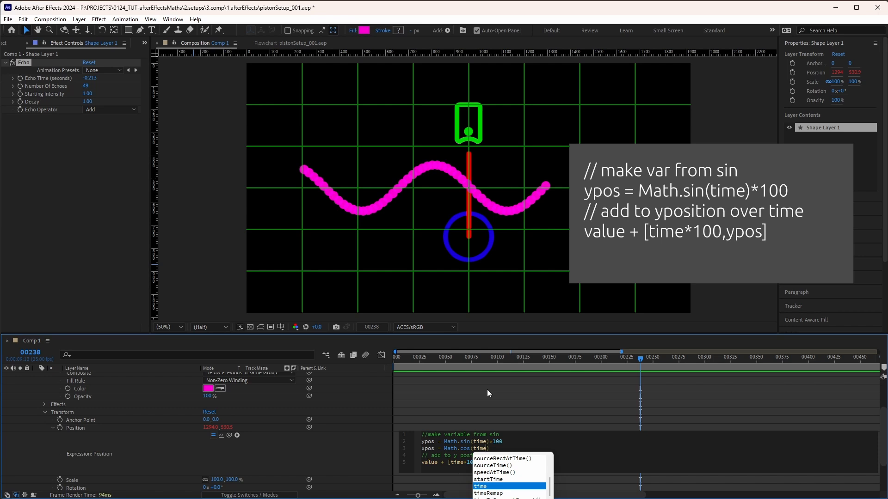
key("Right")
type("*100")
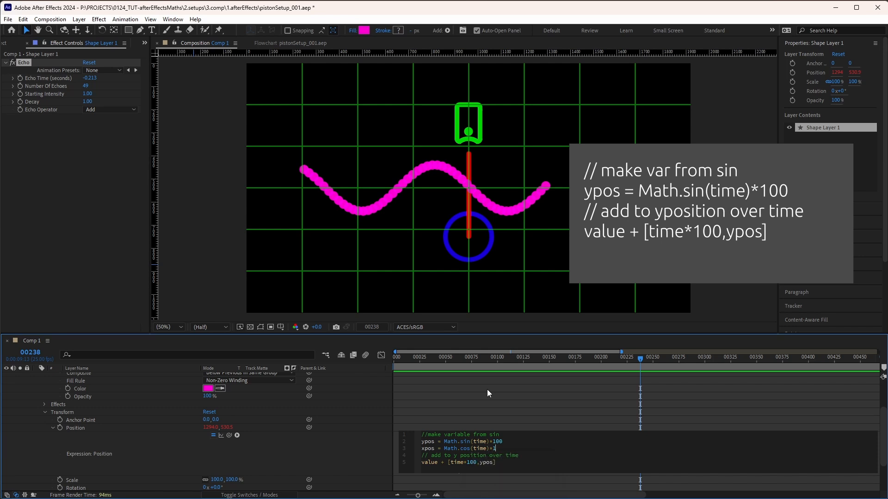
left_click(522, 466)
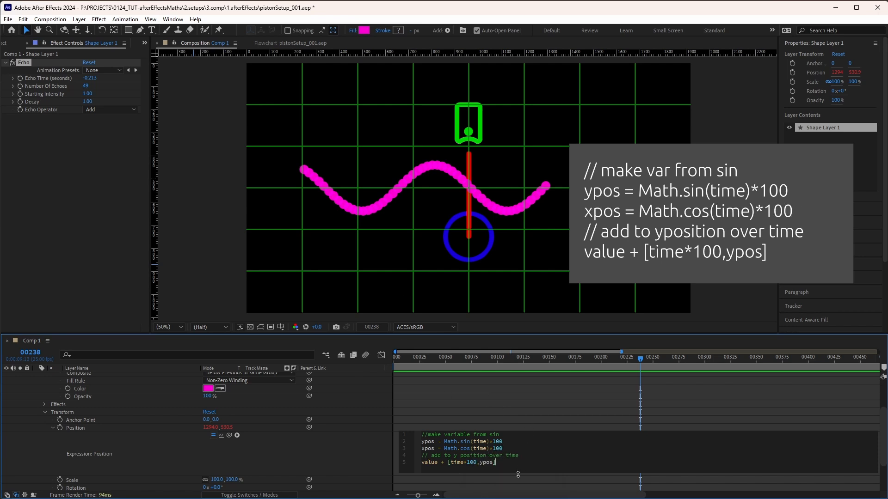
Step: Play the animation from the first frame, and move the playhead to frame 44
left_click(406, 358)
key("space")
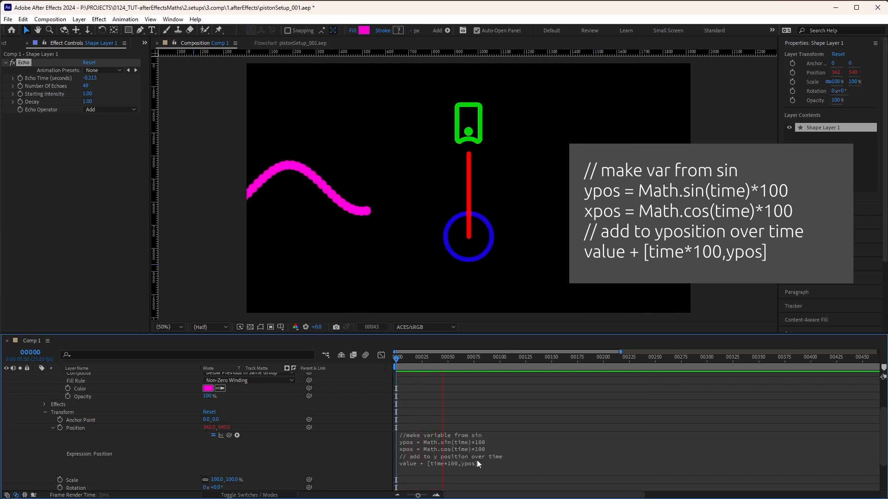
left_click(441, 463)
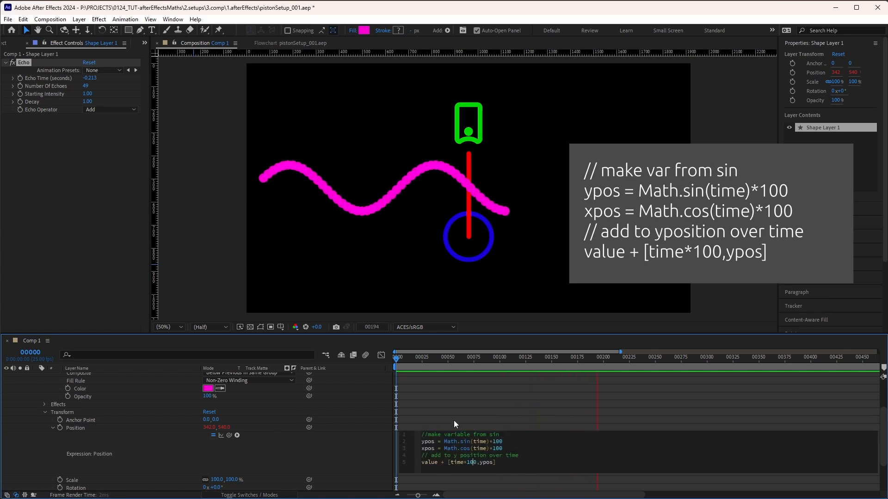
left_click(363, 436)
left_click(440, 359)
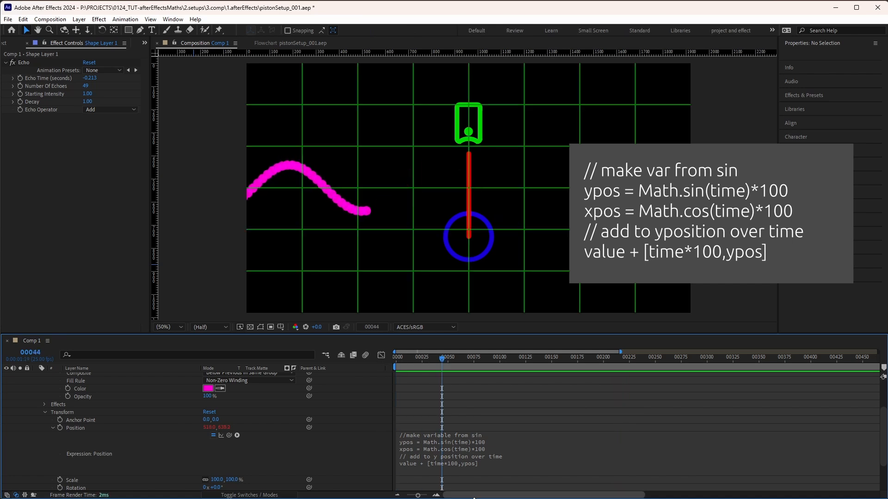
Step: Replace time*100 with xpos in the last line of the position expression, making it value + [xpos,ypos]
left_click(467, 466)
left_click(479, 463)
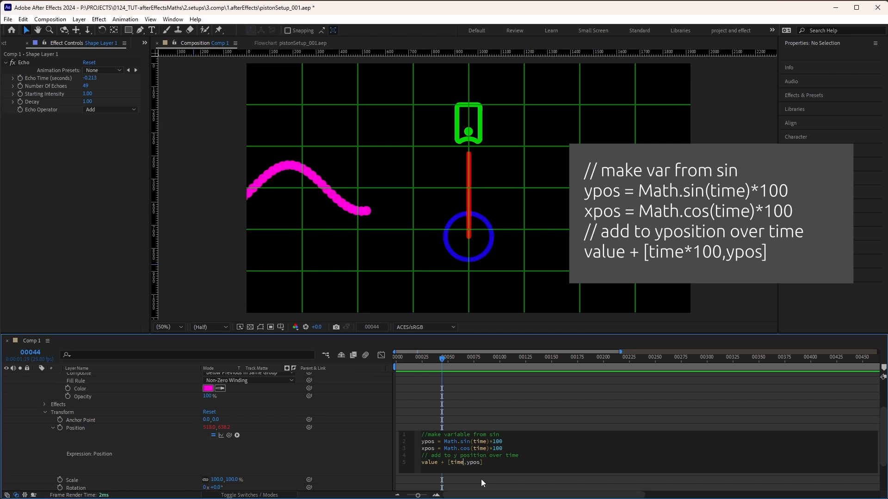
key("BackSpace")
key("BackSpace")
key("BackSpace")
key("BackSpace")
key("BackSpace")
type("xpos")
left_click(353, 465)
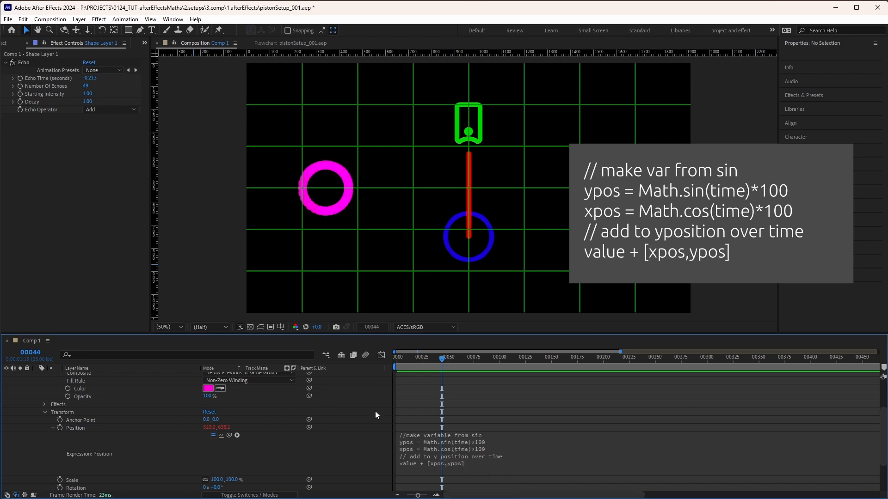
Step: Set the Echo effect's Number of Echoes to 23 and Decay to 0.92, and play the animation from the first frame
left_click_drag(401, 362, 305, 354)
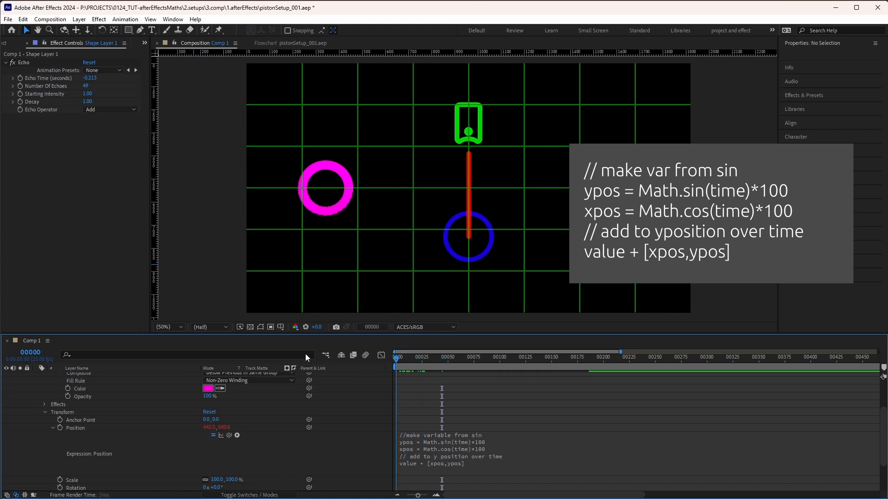
mouse_move(85, 86)
left_mouse_down()
mouse_move(75, 88)
mouse_move(83, 101)
left_mouse_up()
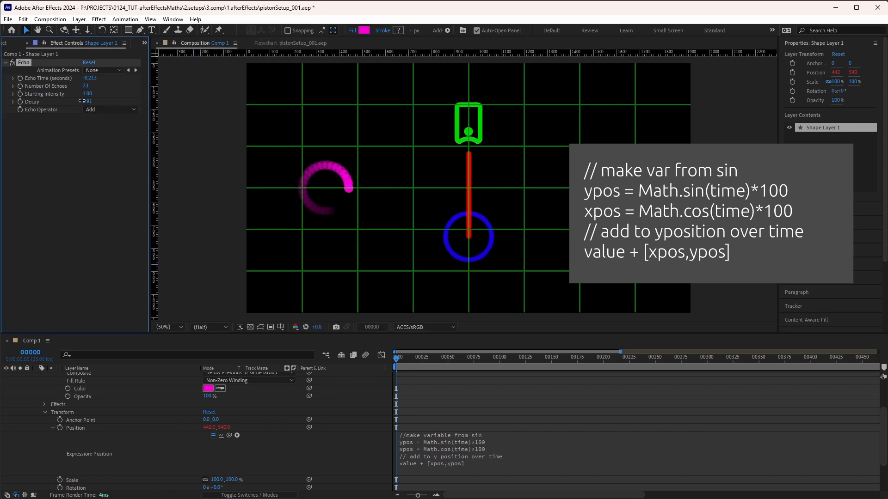
left_click(382, 374)
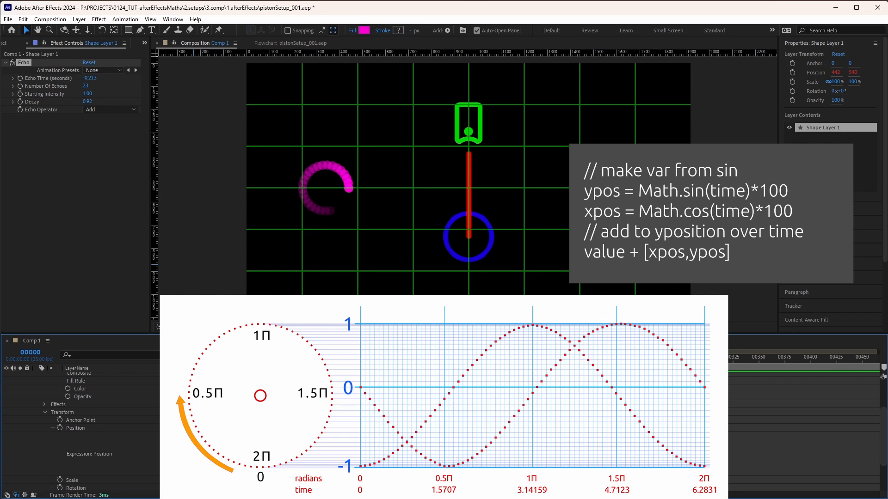
key("Home")
key("space")
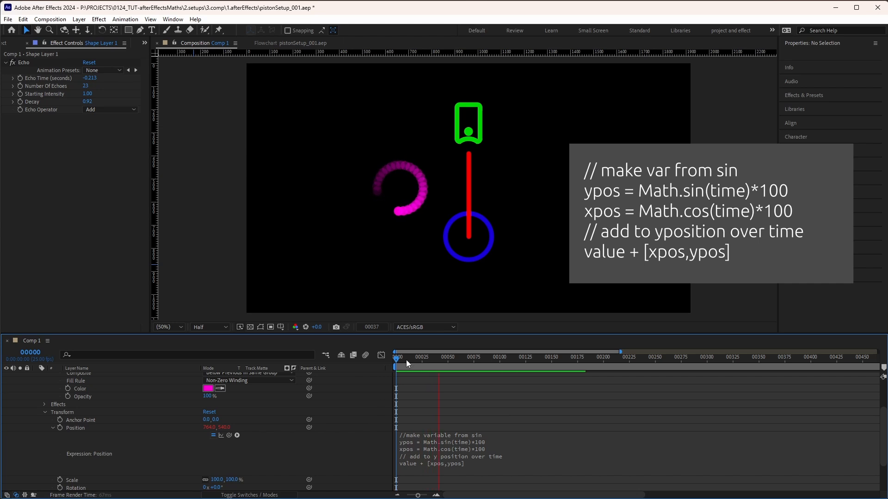
Step: Replace the multiplier 100 with rad in both the ypos and xpos lines of the position expression
key("ctrl+apostrophe")
left_click(472, 446)
left_click(504, 443)
double_click(495, 442)
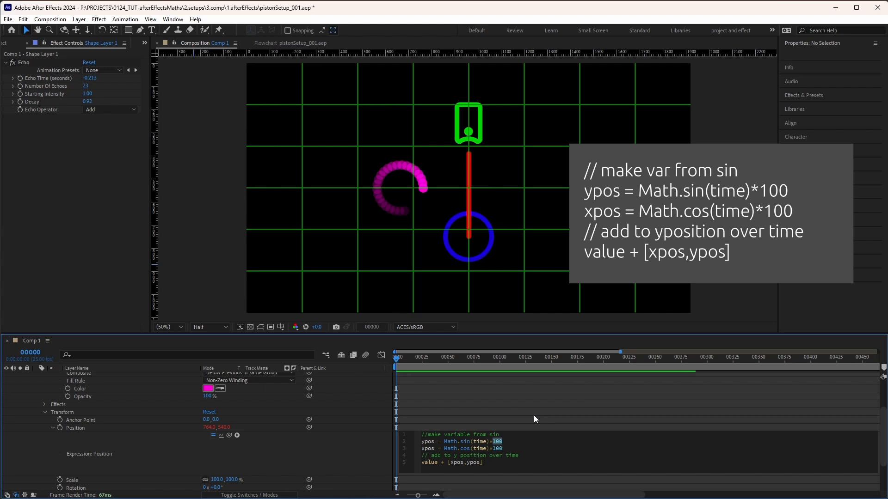
type("rad")
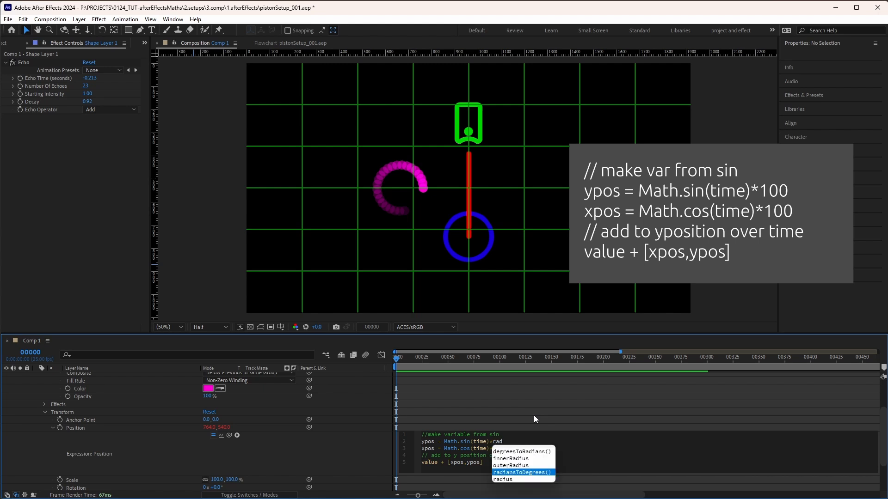
left_click(484, 411)
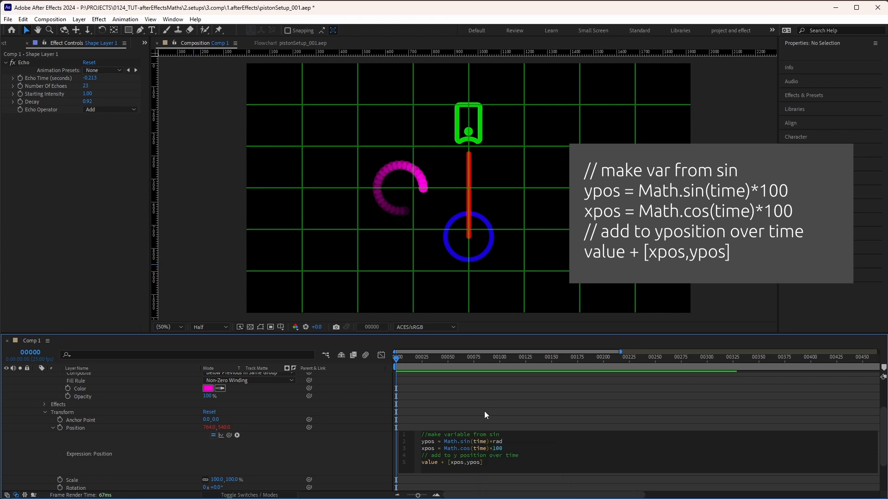
left_click(491, 450)
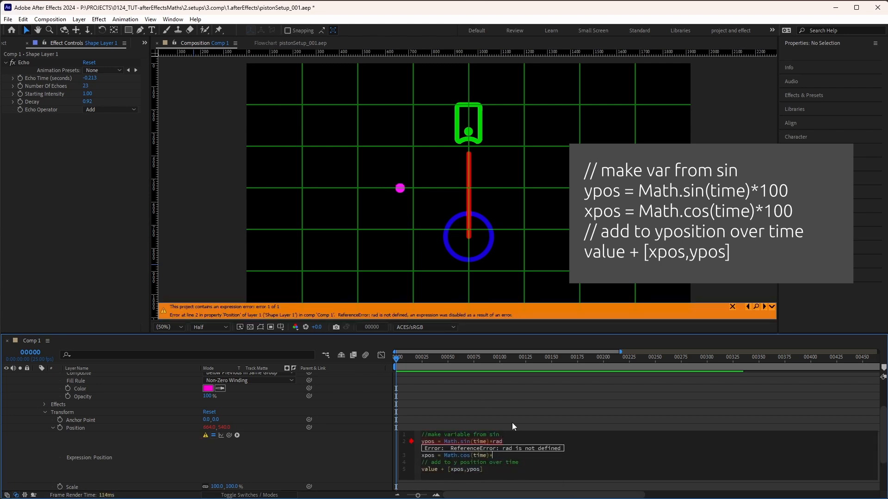
type("rad")
left_click(496, 497)
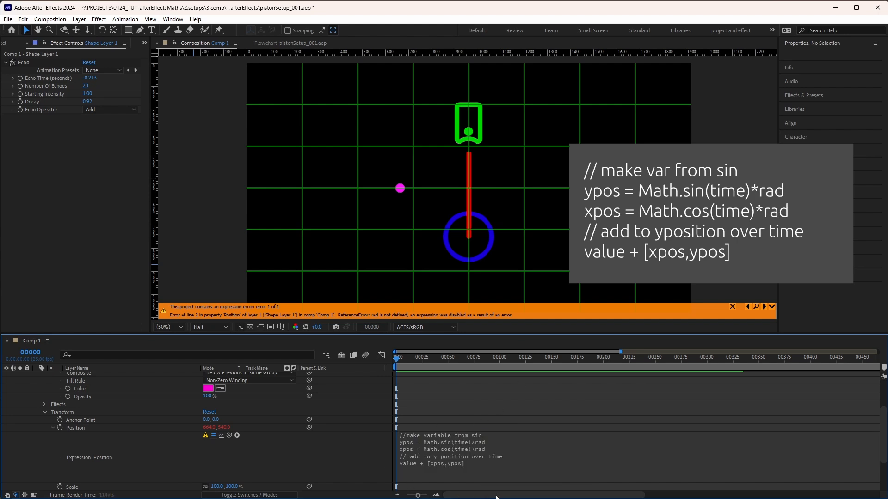
Step: Define rad = 100 on a new line above the ypos line, and play the animation
left_click(491, 436)
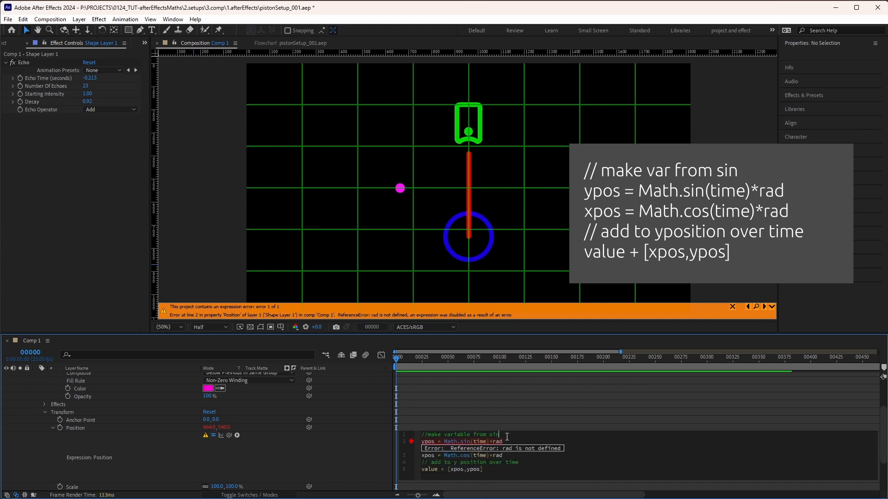
key("Return")
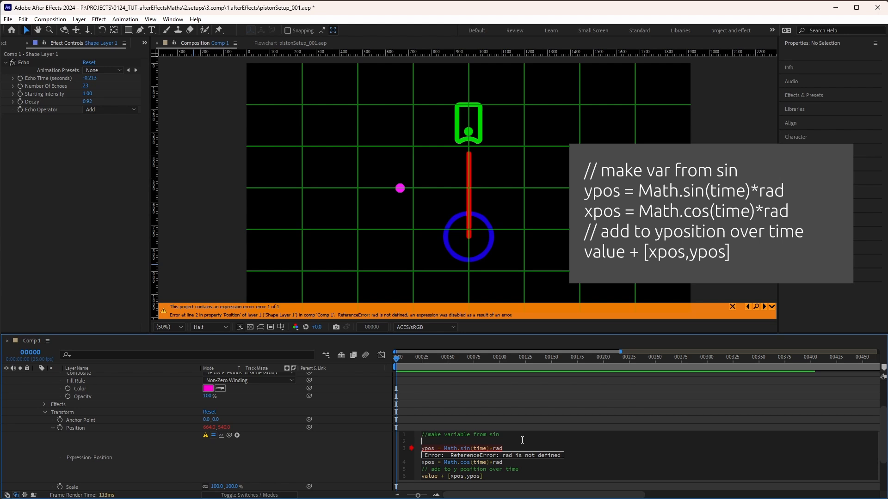
type("rad")
left_click(380, 486)
key("space")
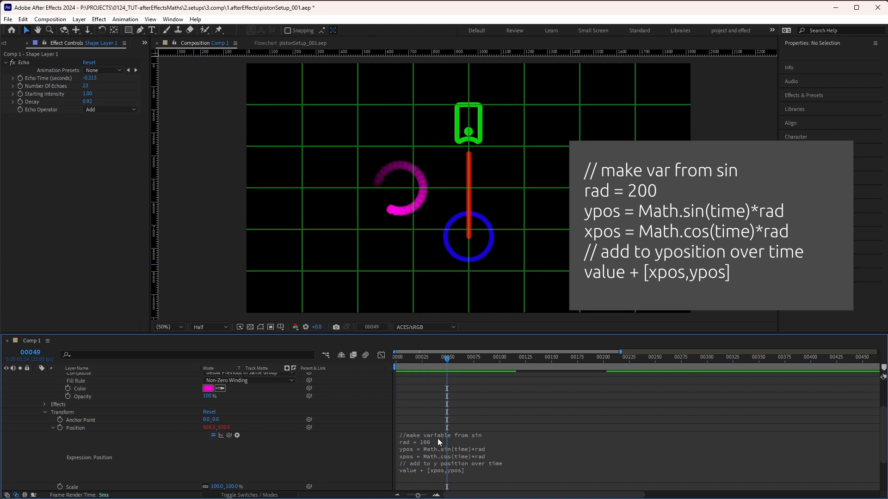
Step: Set rad to 300 in the position expression and play the animation to test the larger radius
left_click(430, 441)
double_click(445, 442)
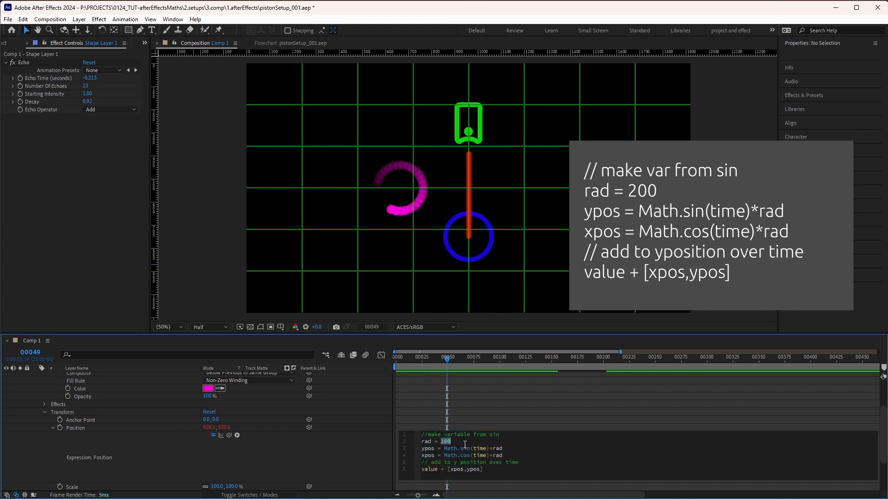
type("300")
left_click(395, 370)
key("space")
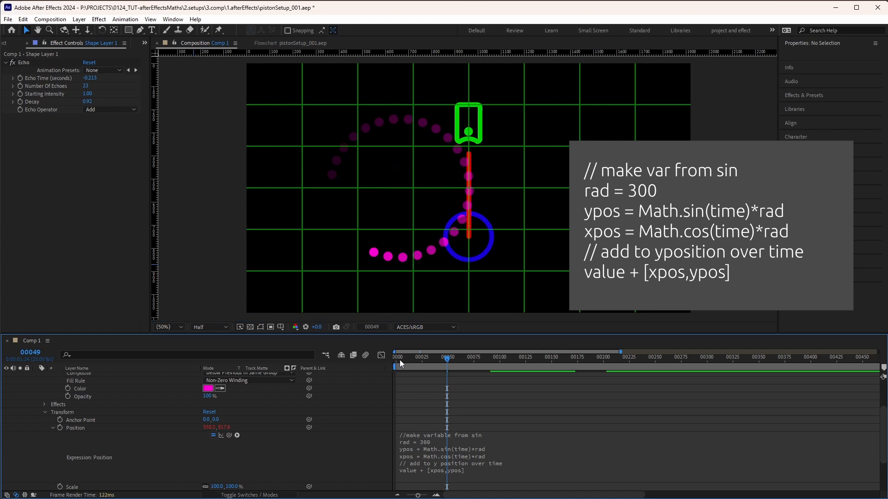
key("space")
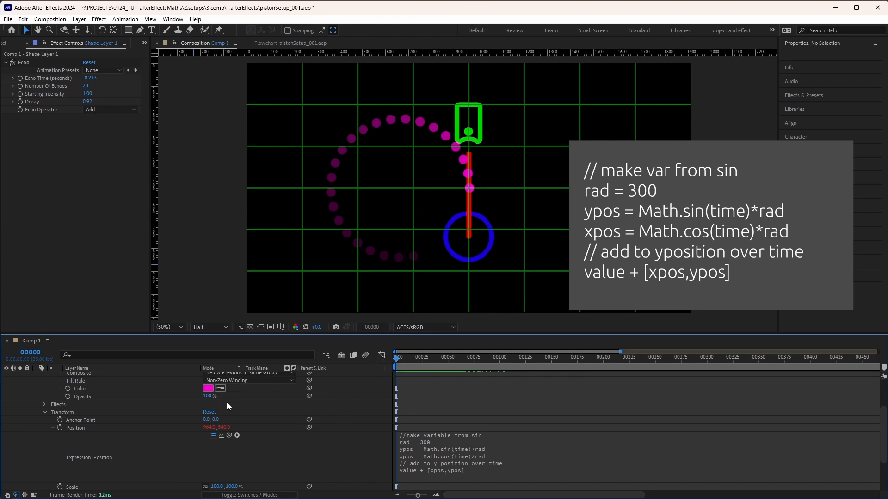
Step: Restore rad to 100 and copy the complete position expression of the magenta ellipse at the first frame
left_click_drag(399, 362, 338, 371)
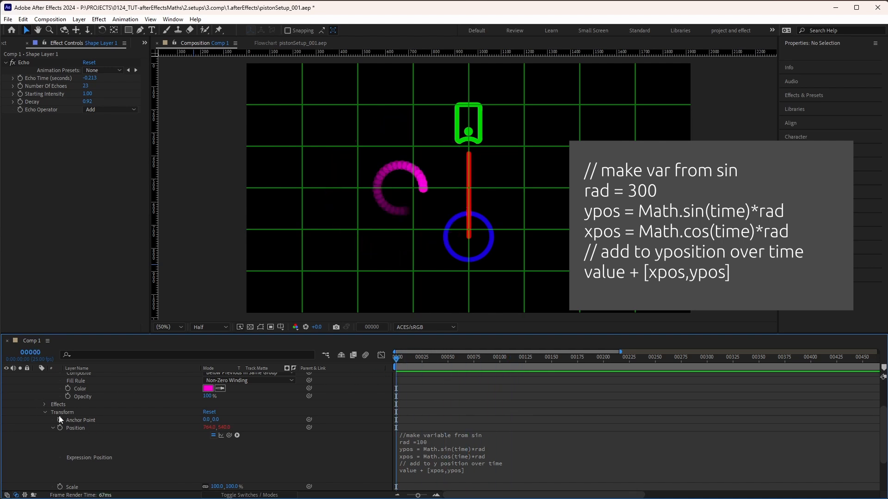
scroll(59, 415, "down", 3)
left_click(462, 448)
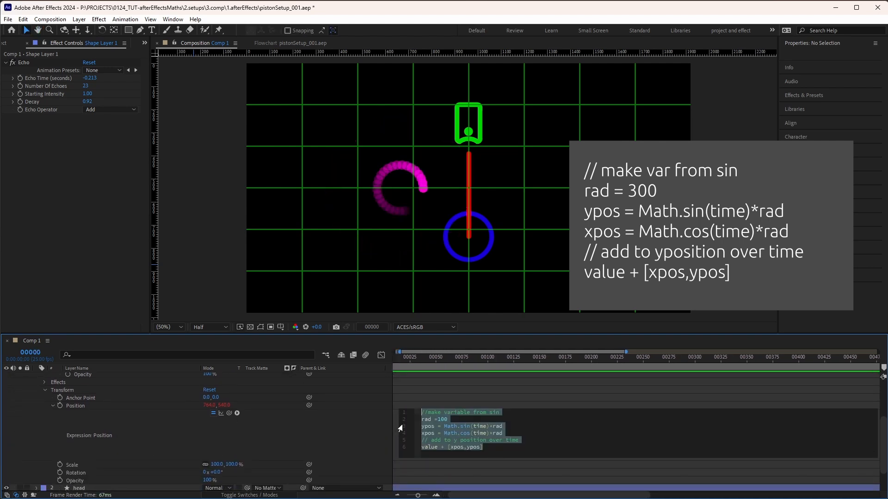
left_click(422, 419)
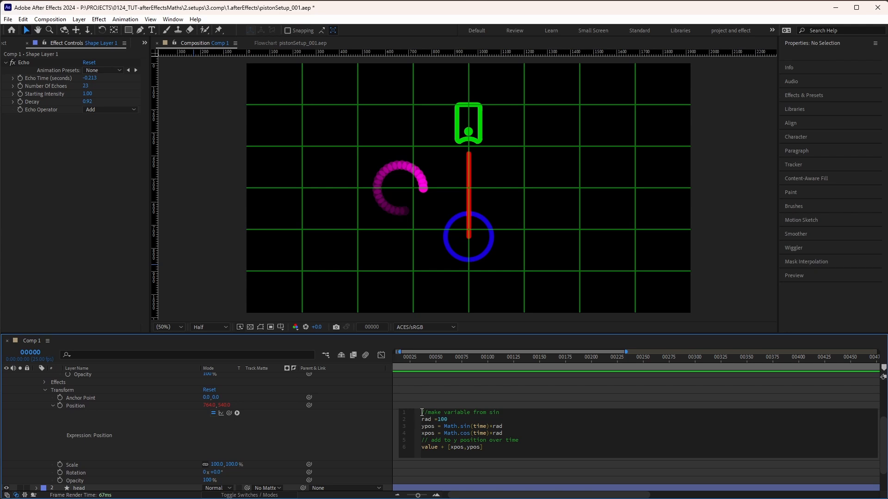
left_click_drag(422, 412, 536, 463)
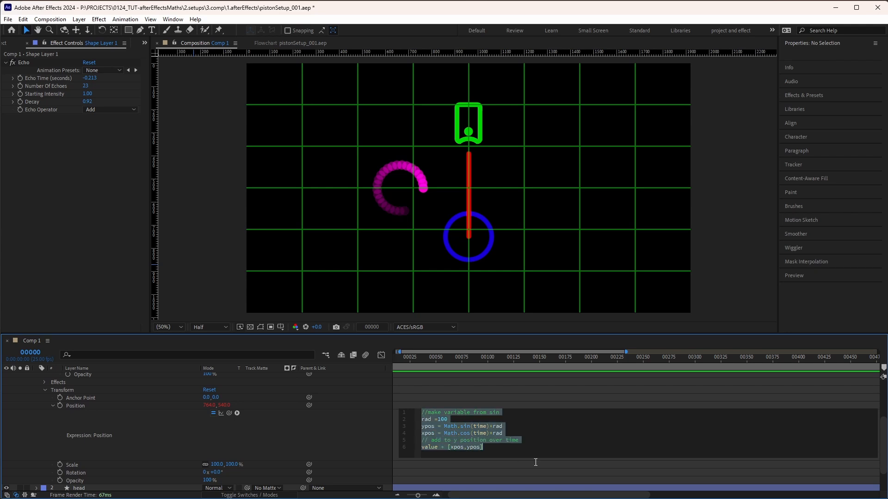
left_click(67, 432)
Step: Collapse and hide Shape Layer 1, and reveal the transform properties of the arm layer
scroll(58, 421, "up", 4)
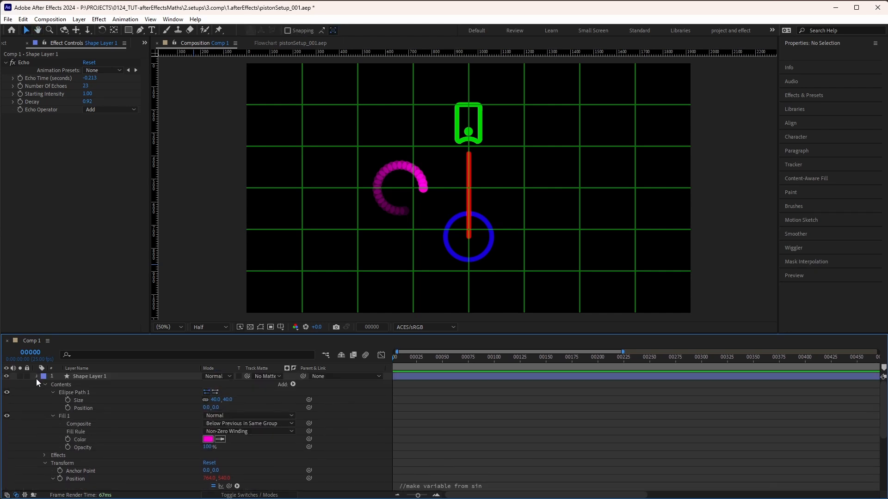
left_click(36, 376)
left_click(7, 376)
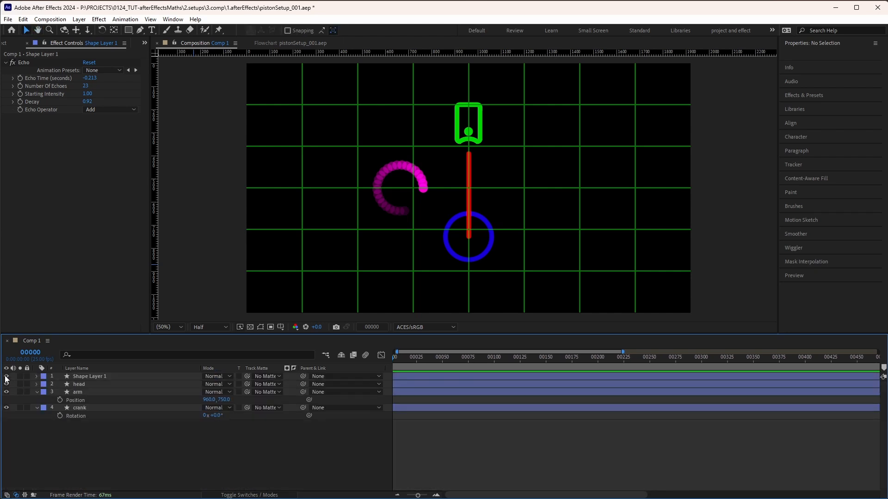
left_click(37, 392)
left_click(37, 392)
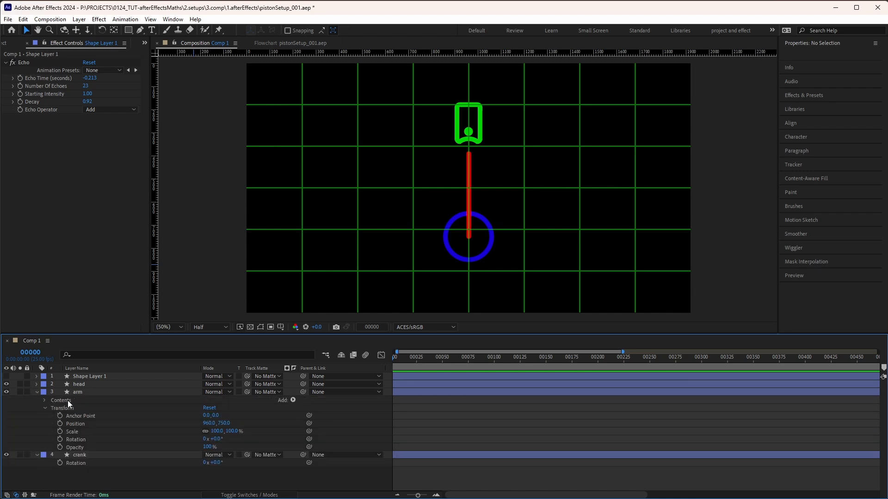
Step: Add an expression to the arm layer's Position and replace its default text with the copied sine and cosine expression
left_click(59, 424, "alt")
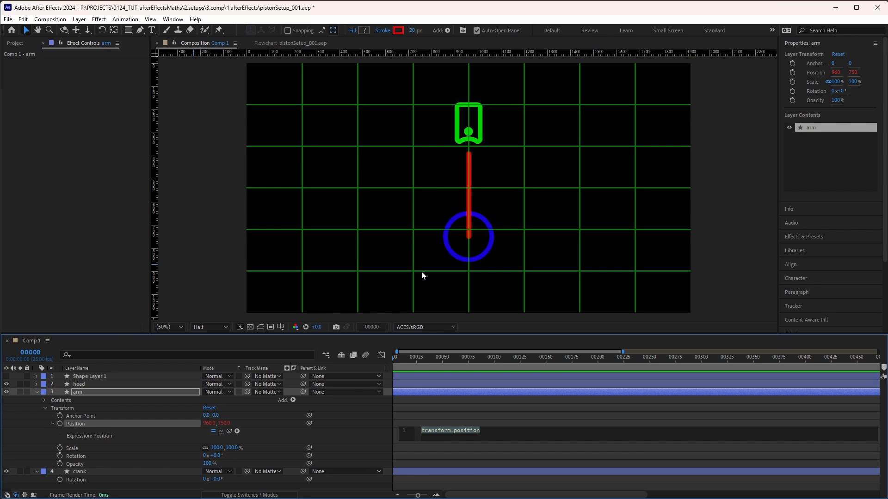
key("ctrl+v")
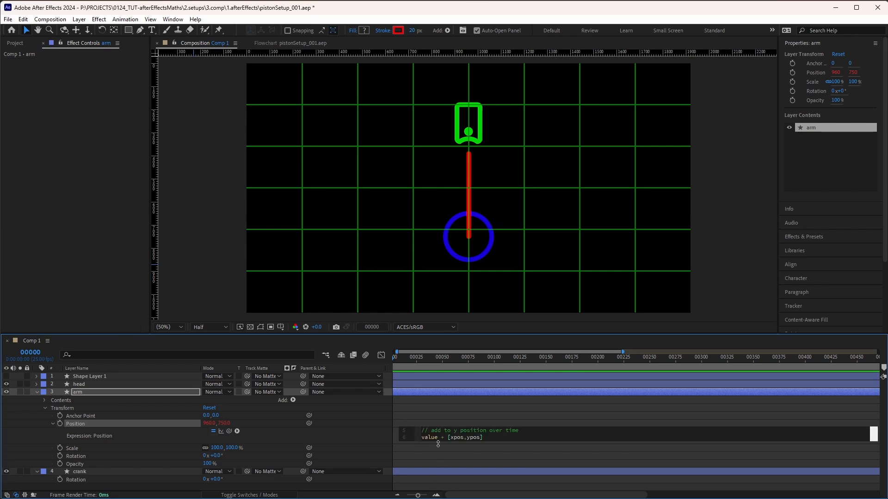
left_click(369, 488)
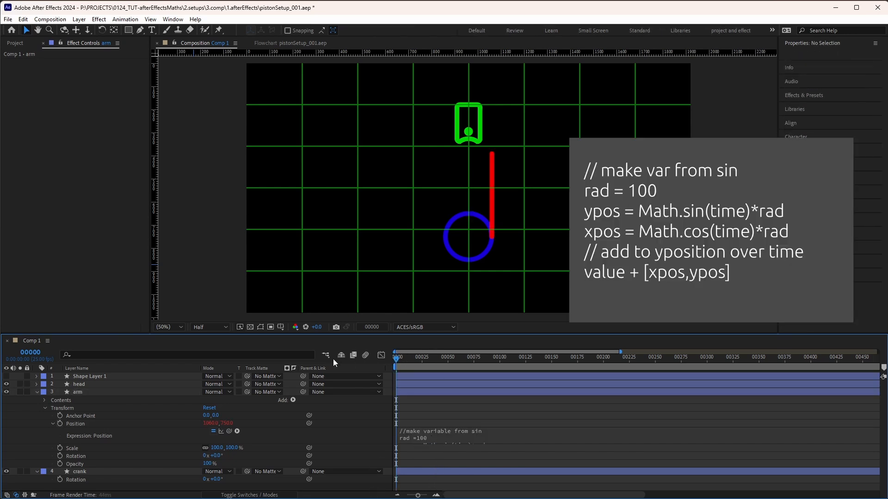
Step: Play the arm's circular motion from the first frame, and enlarge the timeline area
key("space")
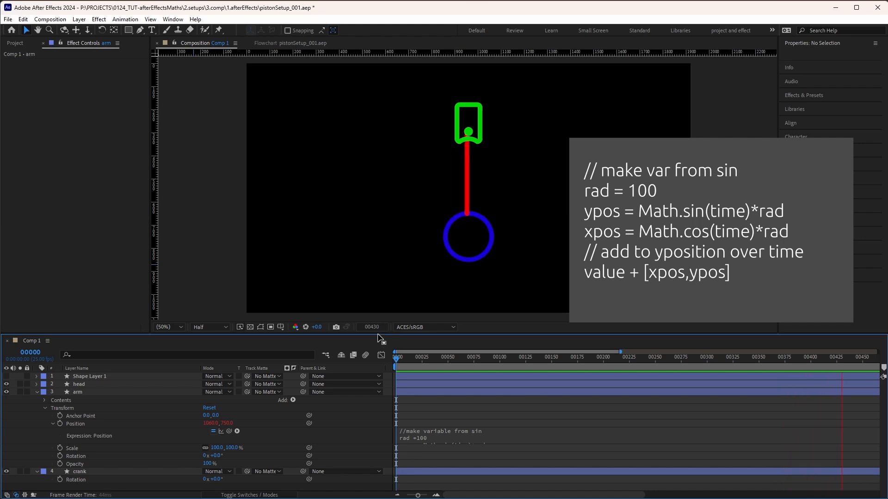
left_click_drag(379, 334, 408, 343)
key("space")
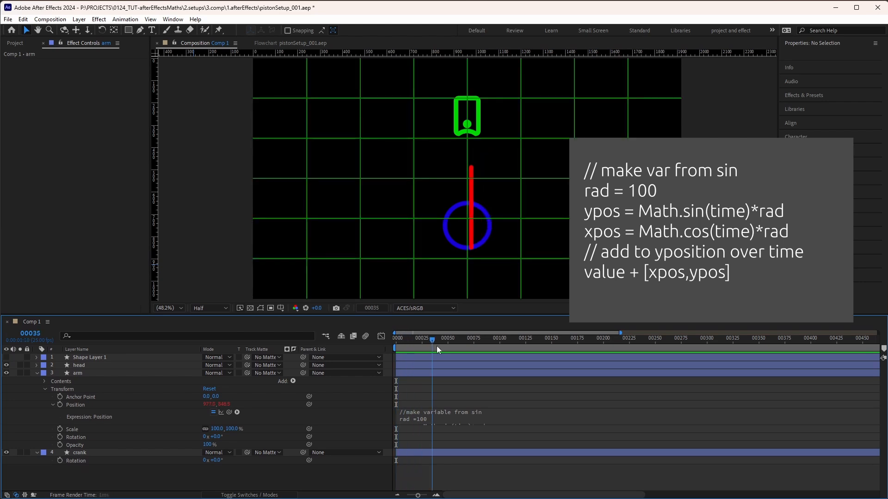
key("space")
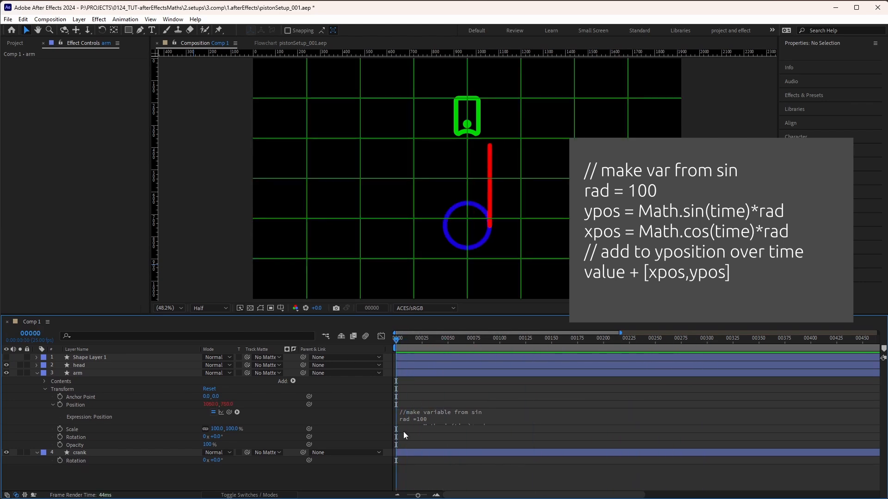
Step: Enlarge the arm's Position expression field to show every line, and insert the missing space in rad = 100
left_click_drag(405, 423, 415, 463)
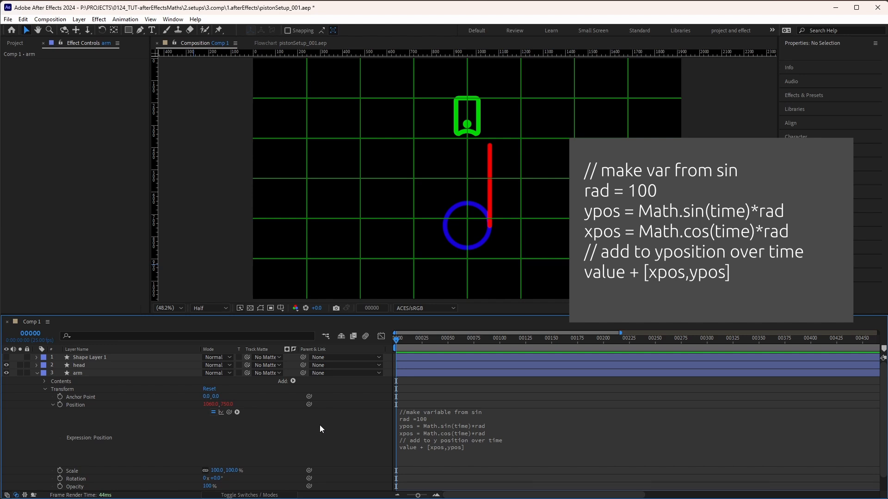
left_click(420, 422)
left_click(438, 421)
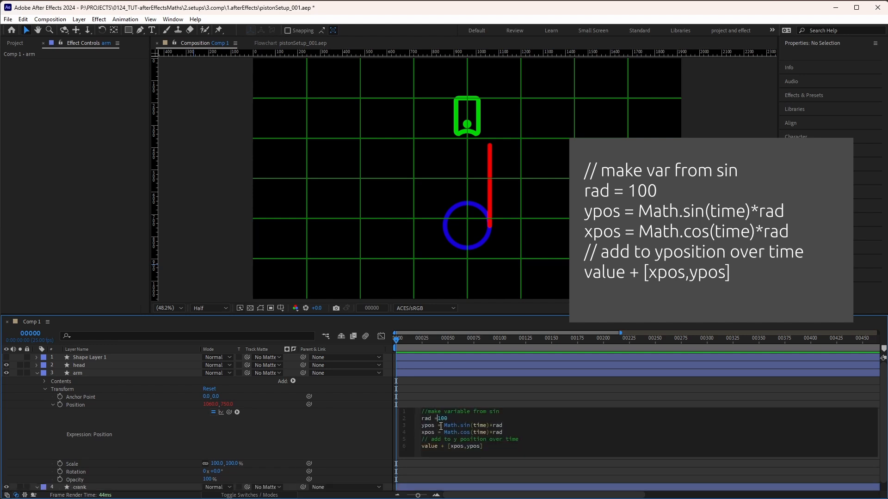
left_click(367, 431)
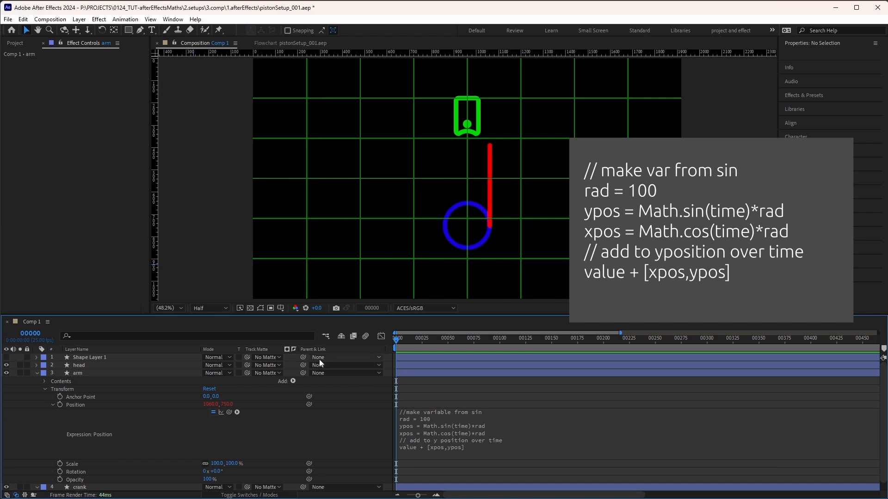
Step: Add the line spd = 5 below the rad line in the arm's position expression
left_click(439, 418)
left_click(456, 419)
key("Return")
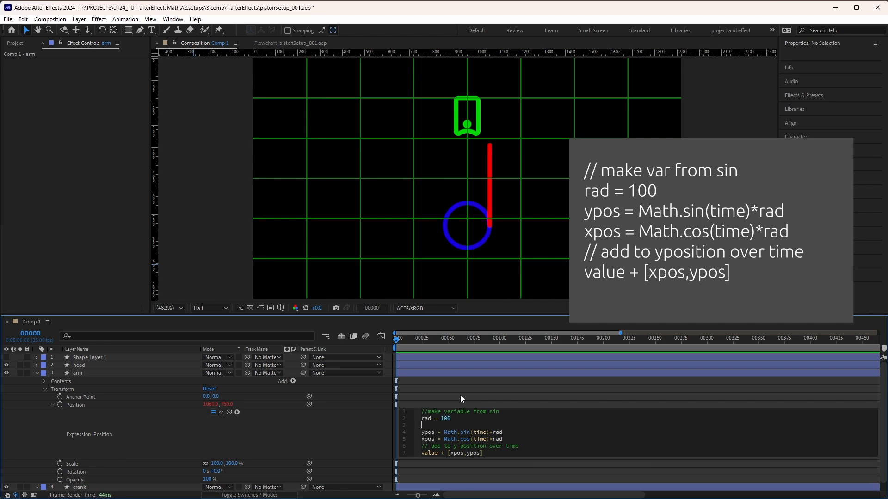
type("spd = 5")
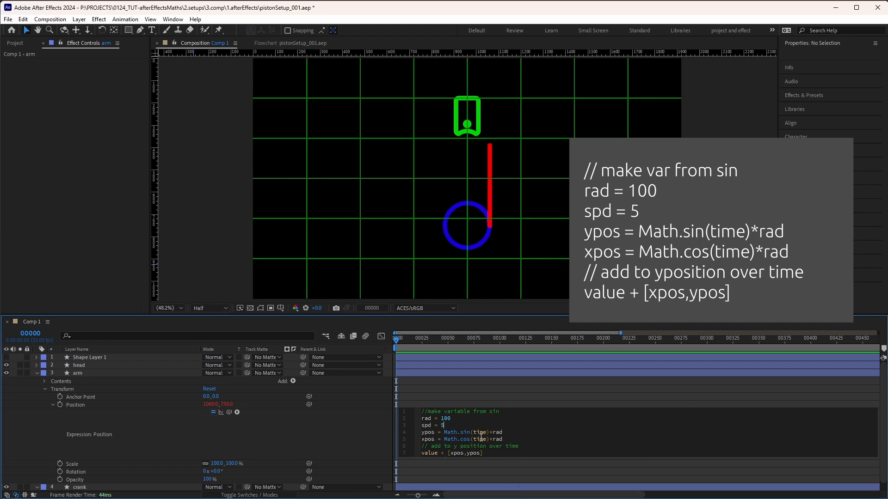
Step: Multiply time by spd in both the sine and cosine lines of the arm's position expression, and preview the motion
type("*spd")
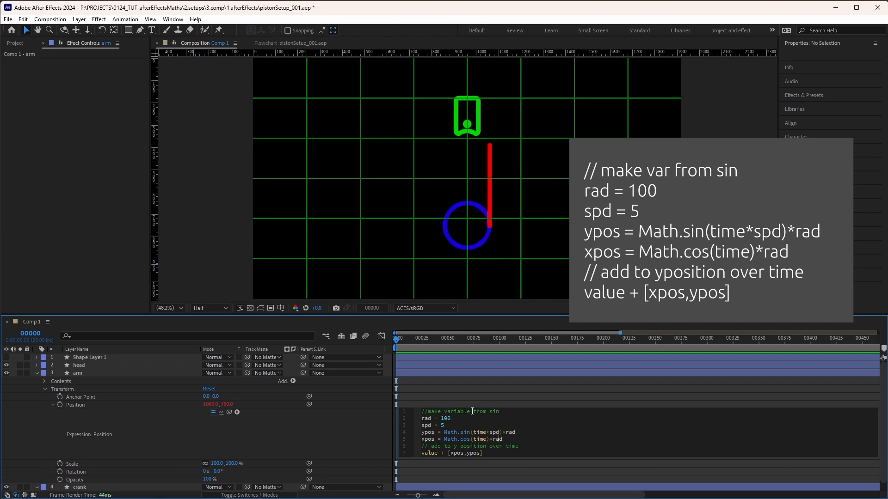
key("Left")
key("Left")
key("Left")
key("Left")
type("*spd")
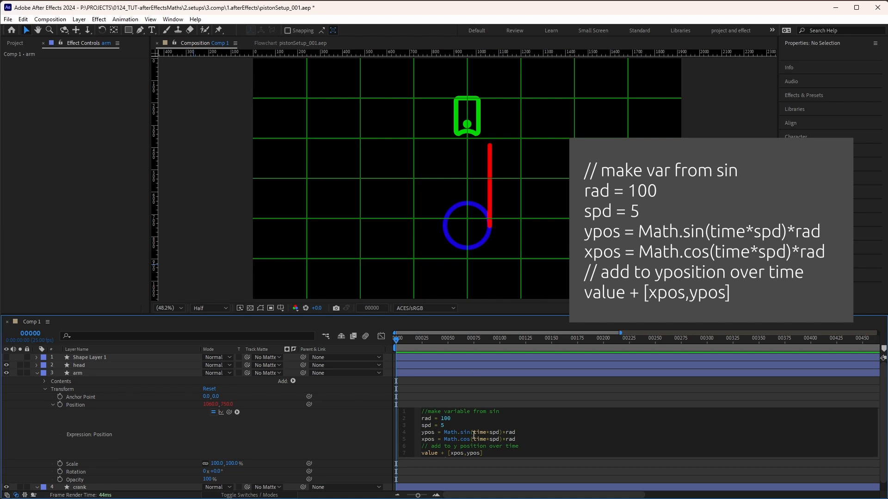
left_click(370, 389)
key("space")
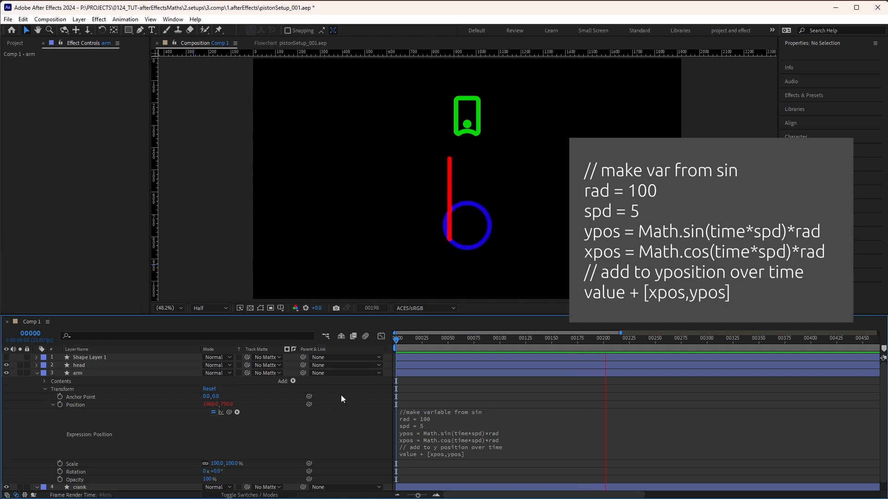
left_click_drag(485, 344, 514, 351)
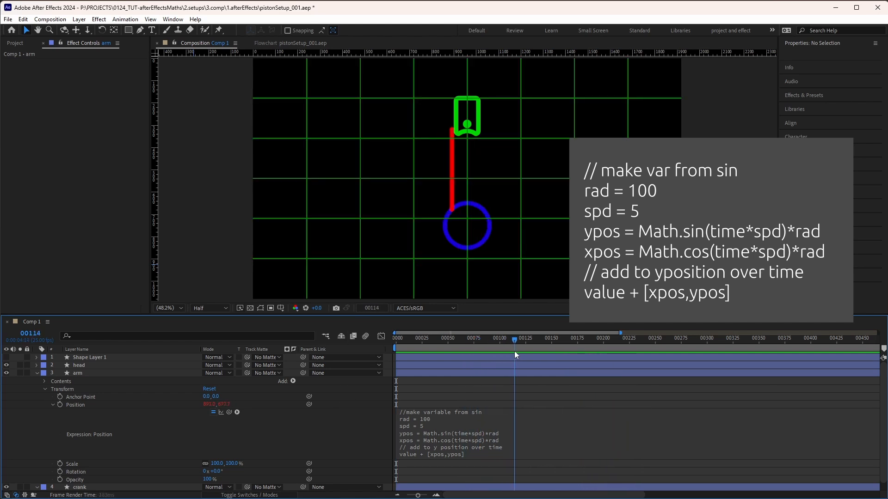
Step: Select the head layer and highlight the ypos line in the arm's position expression for review
left_click(79, 368)
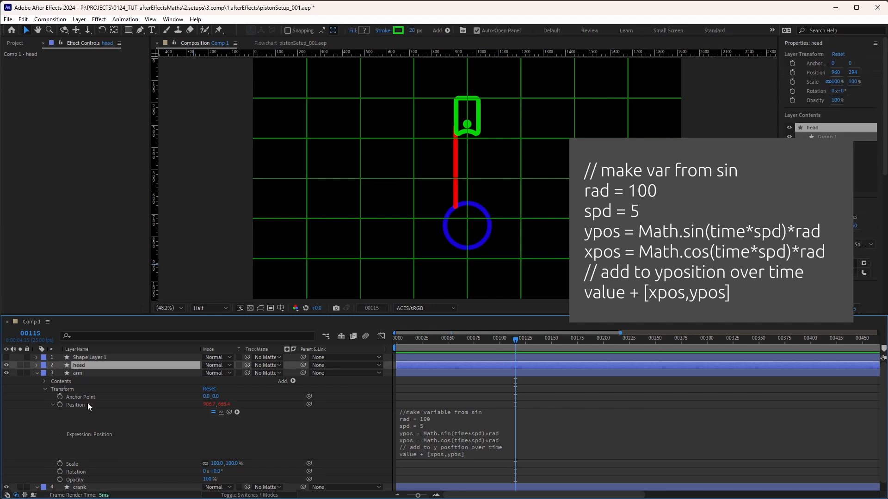
left_click(434, 441)
left_click(525, 433)
triple_click(475, 431)
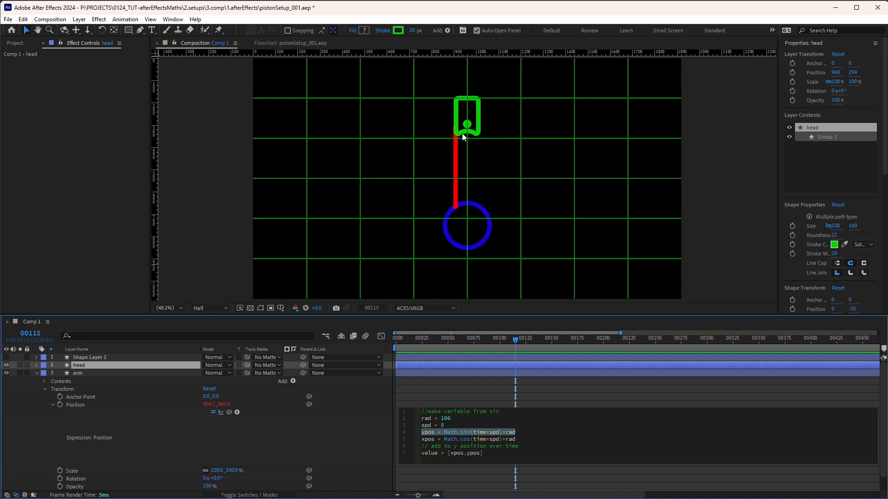
left_click(183, 408)
Step: Add an expression to the head layer's Position and link it to the arm layer's Y position
left_click(76, 304)
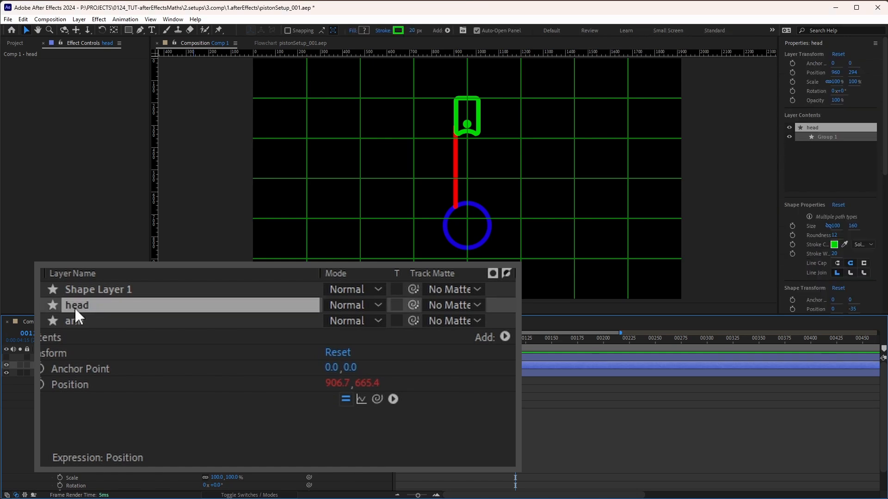
key("p")
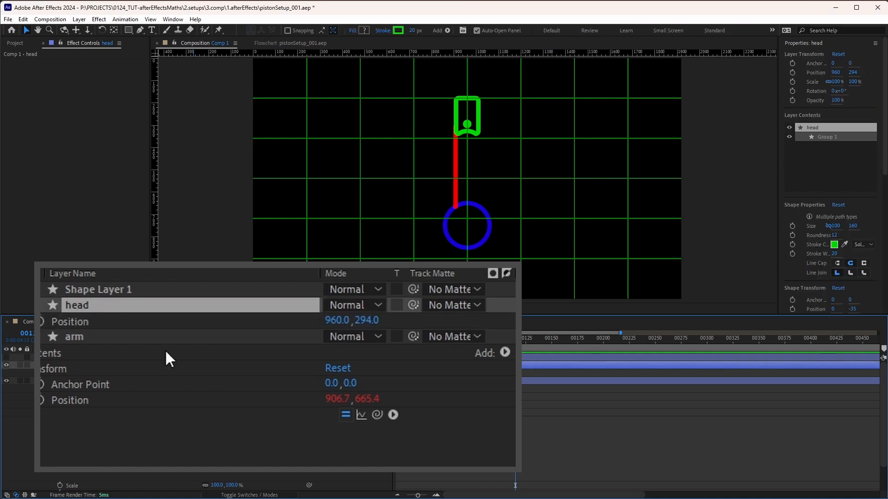
left_click(41, 322, "alt")
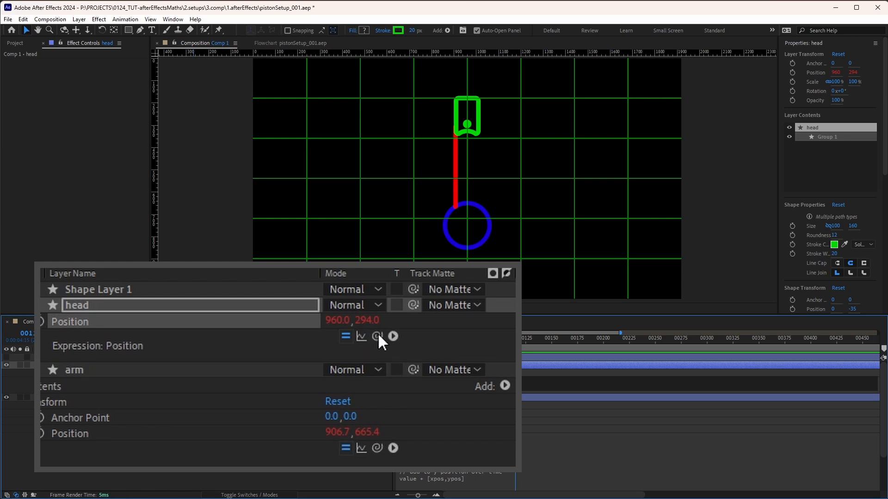
left_click_drag(376, 336, 369, 432)
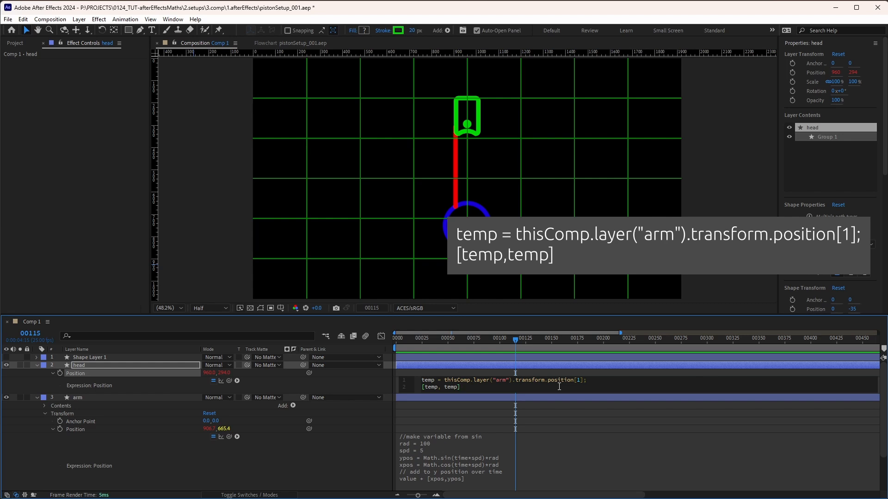
Step: Replace the first temp in the head's position expression with 0, making the line [0, temp]
double_click(430, 386)
type("0")
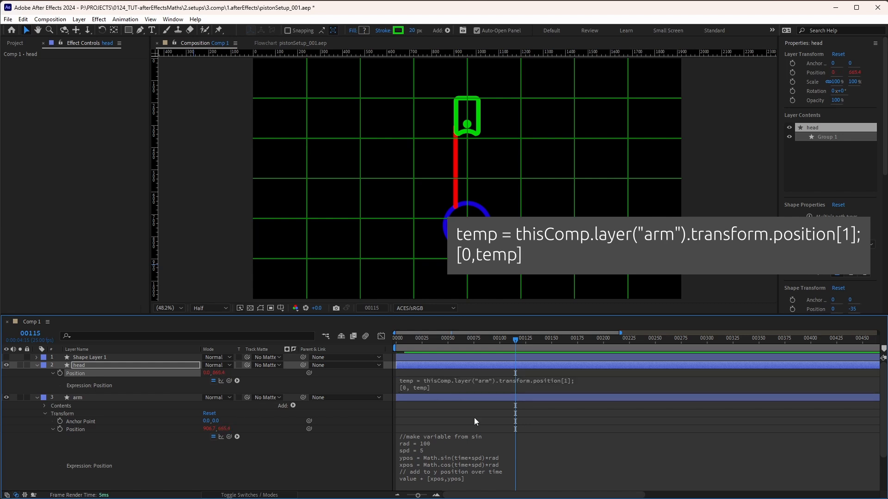
left_click(456, 406)
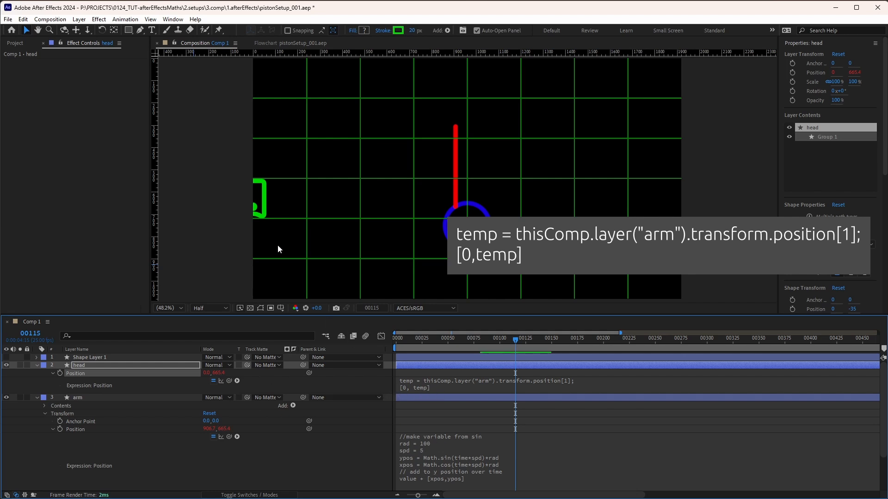
Step: Play the head's vertical motion from the first frame, and move the playhead to frame 10
key("Home")
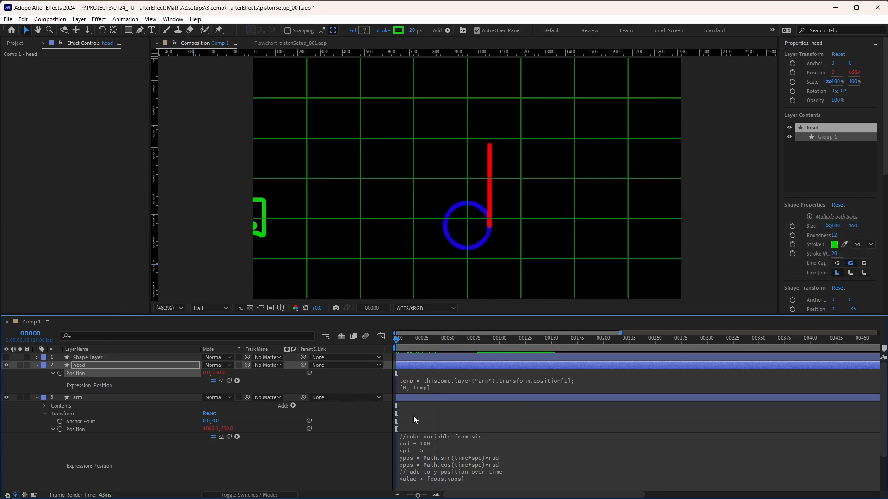
key("ctrl+apostrophe")
key("space")
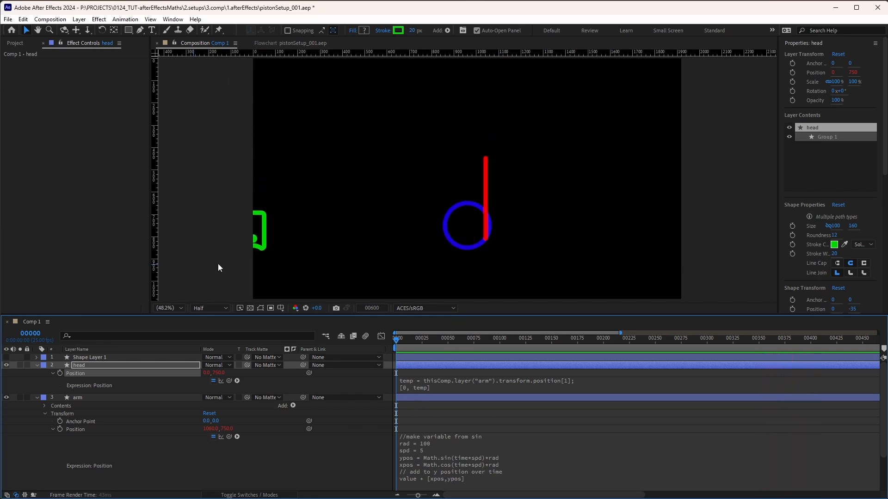
left_click(406, 341)
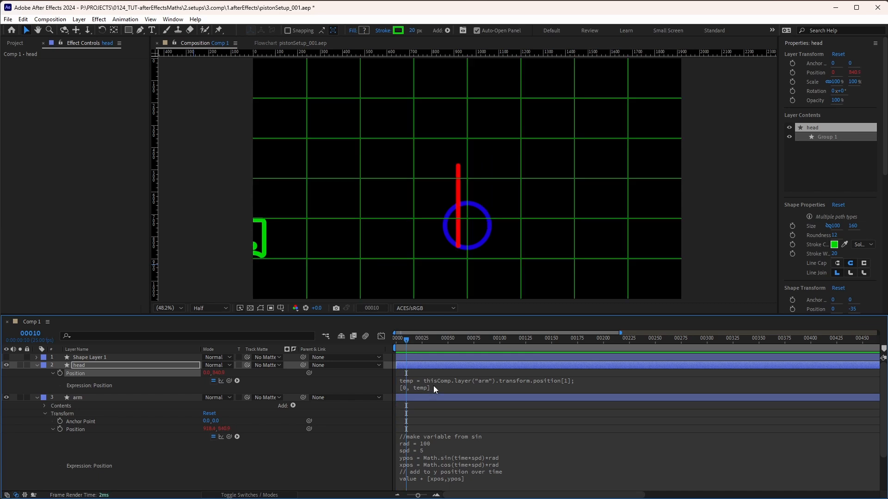
Step: Insert value + before [0, temp] in the head's position expression and commit it
left_click(443, 390)
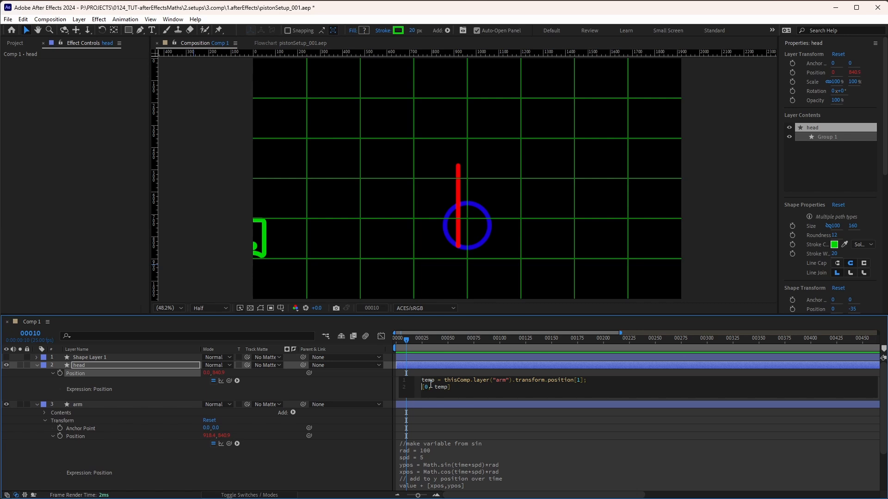
type("value ")
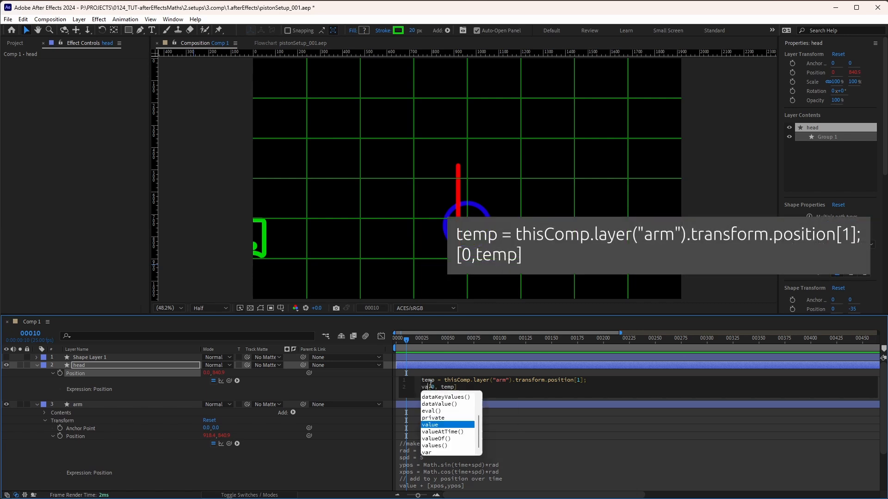
type("+")
left_click(404, 402)
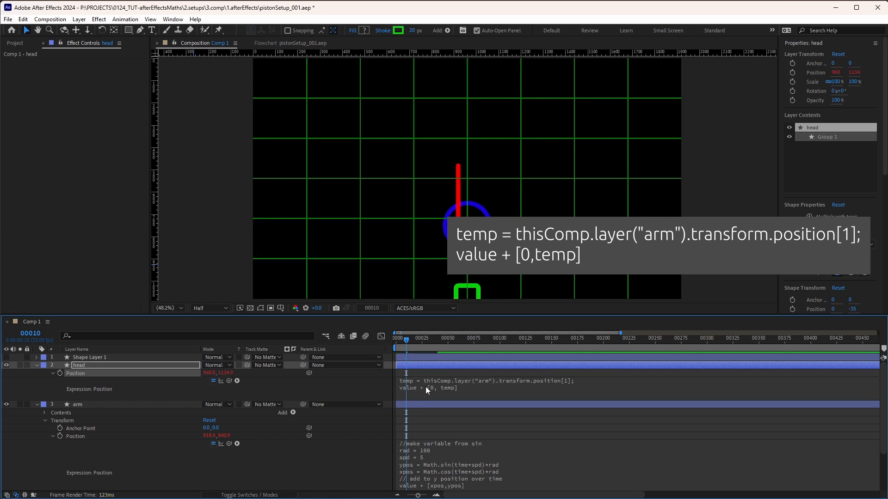
Step: Play the head and arm motion from the first frame with the added value term, and stop playback
key("Home")
key("space")
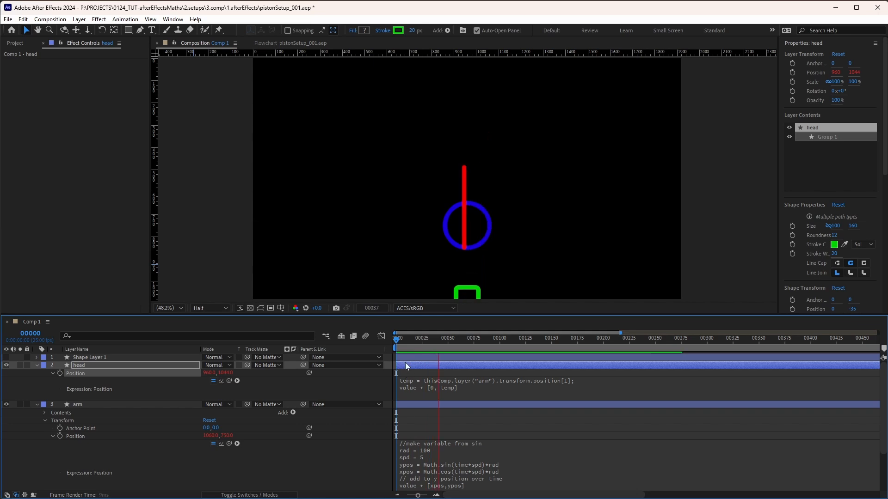
key("space")
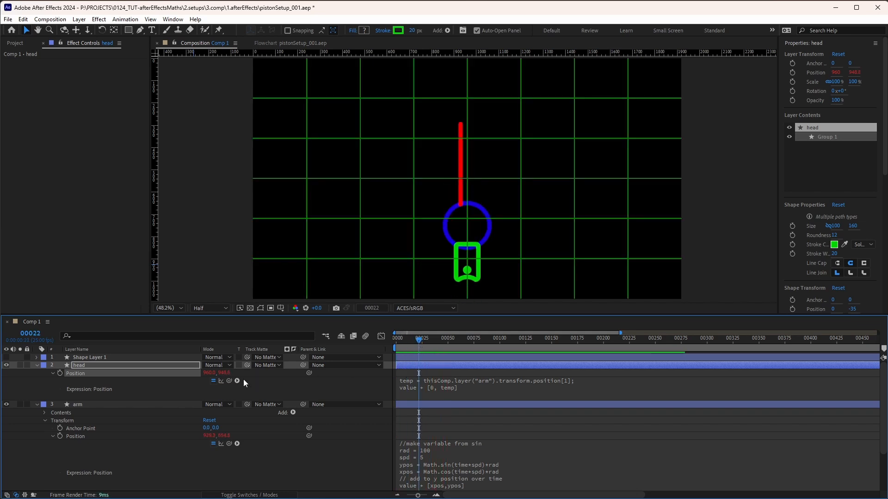
Step: Raise the head layer to a Y position of about 312 at frame 22, and preview the motion from the start
left_click_drag(223, 373, 59, 373)
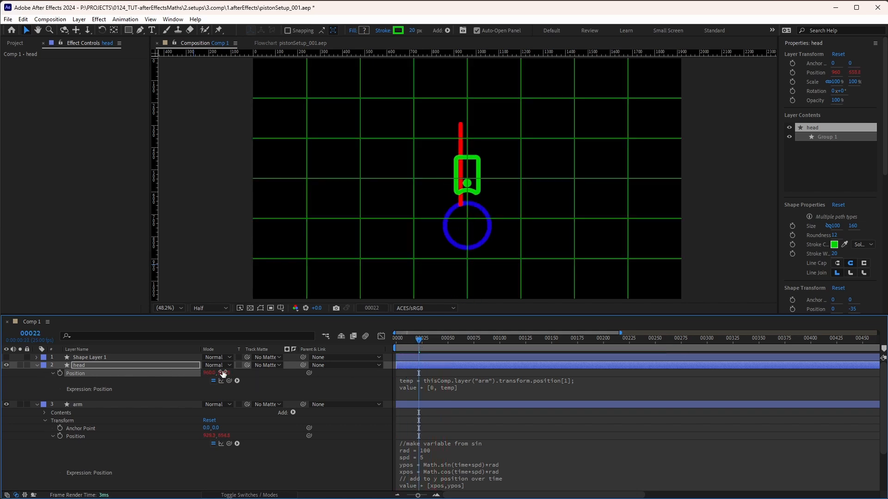
left_click_drag(226, 373, 124, 365)
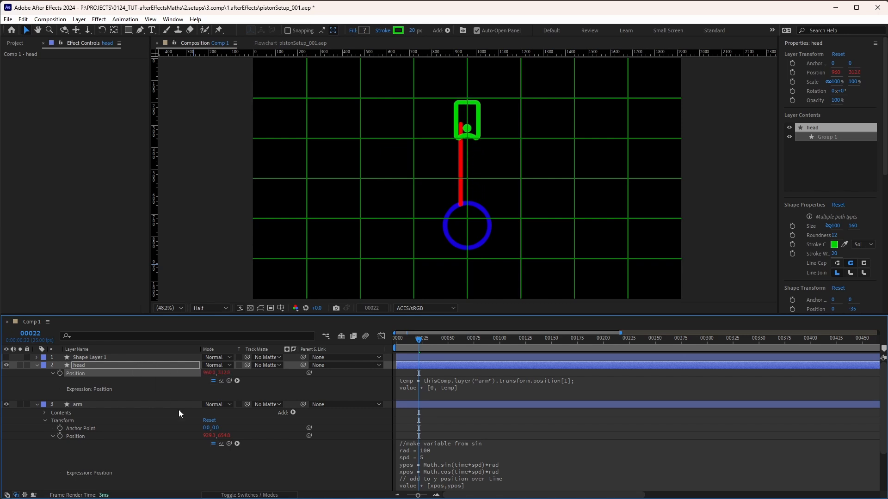
key("Home")
key("space")
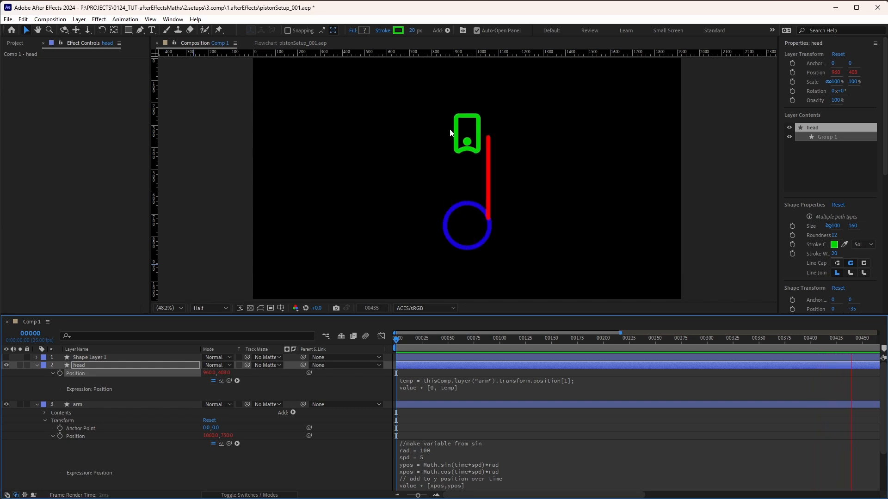
key("ctrl+apostrophe")
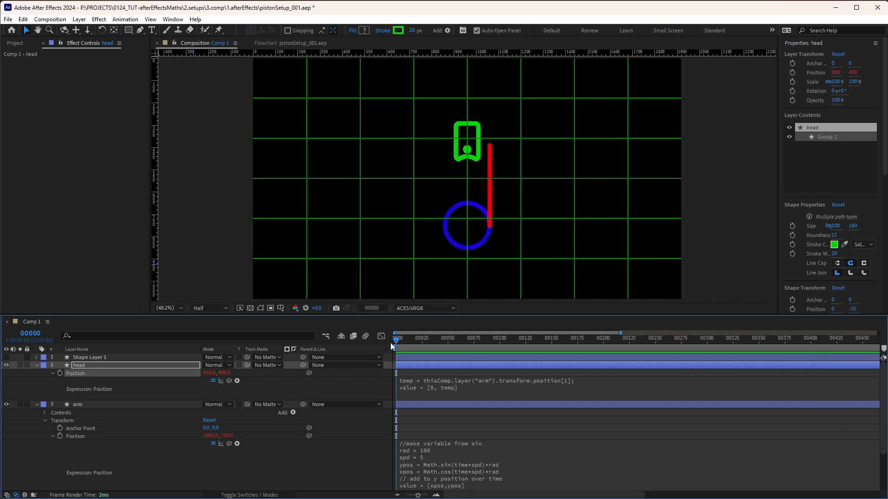
left_click_drag(390, 347, 429, 346)
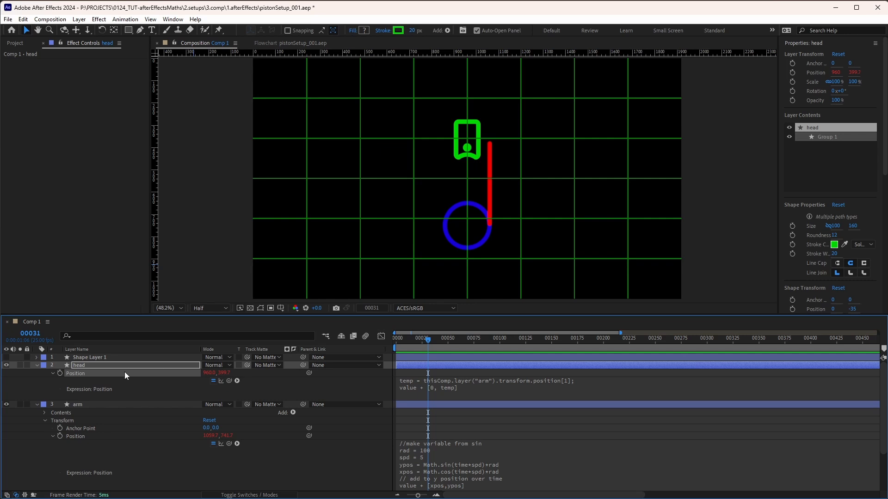
Step: Reveal the arm layer's Rotation property and add an expression to it
left_click(117, 408)
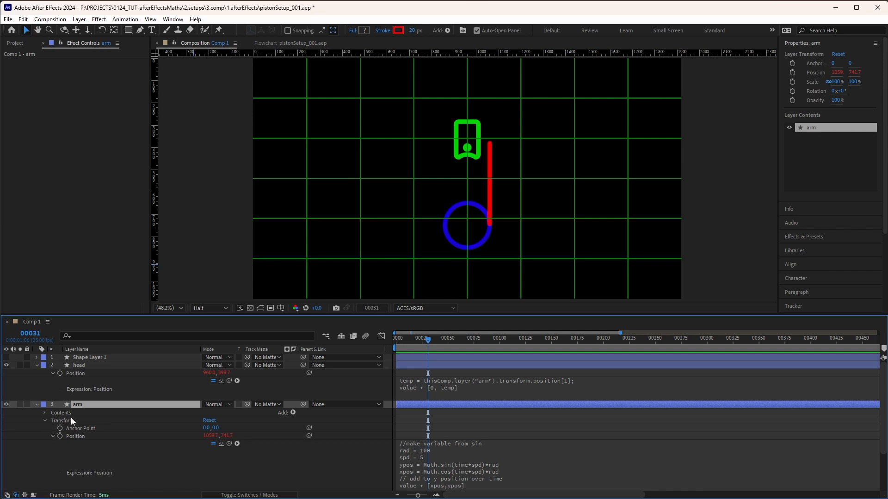
key("r")
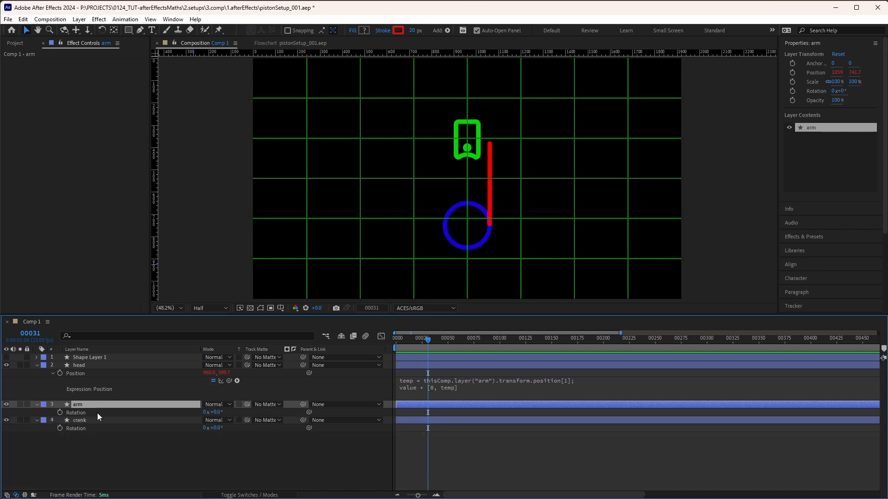
left_click(60, 413, "alt")
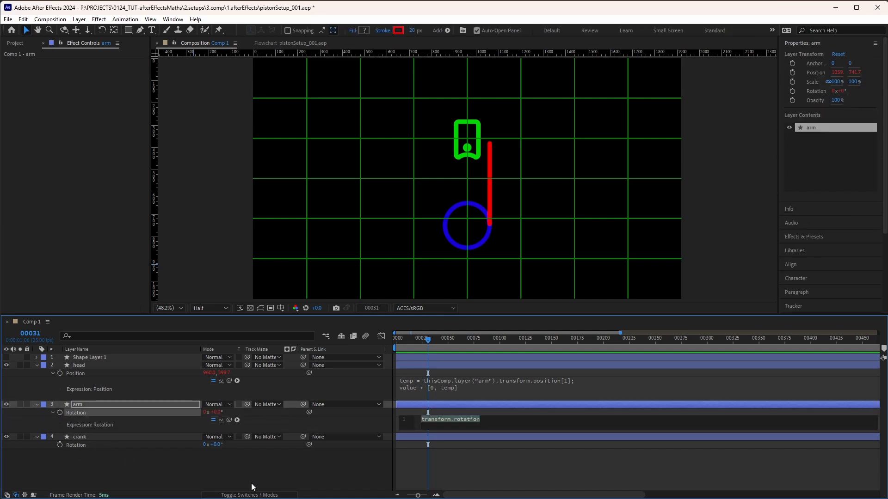
Step: Reduce the program window's height to leave room below the timeline for the full expression language list
left_click(237, 421)
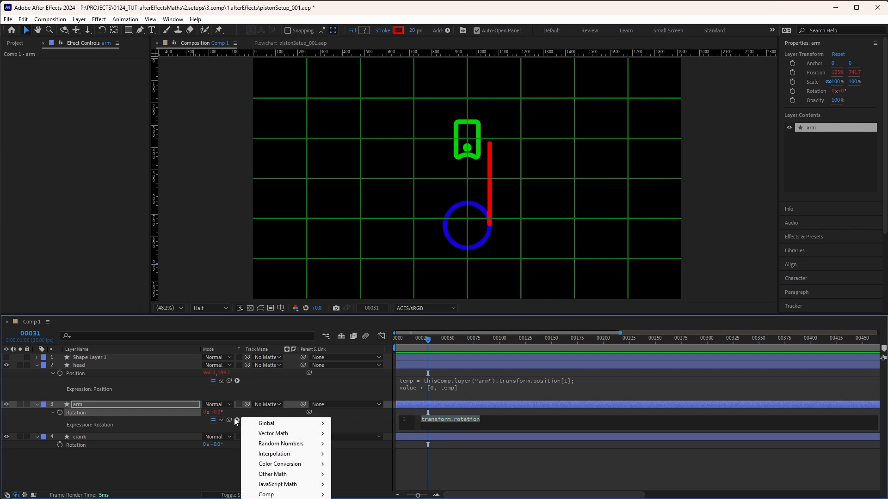
left_click(231, 489)
left_click(230, 494)
left_click_drag(231, 497, 246, 334)
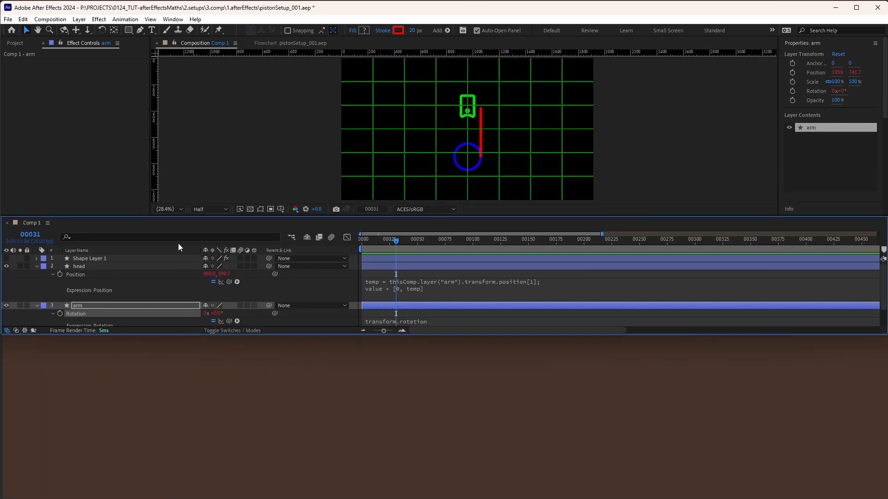
Step: Browse the expression language categories and locate lookAt(fromPoint, atPoint) under Vector Math
left_click(236, 282)
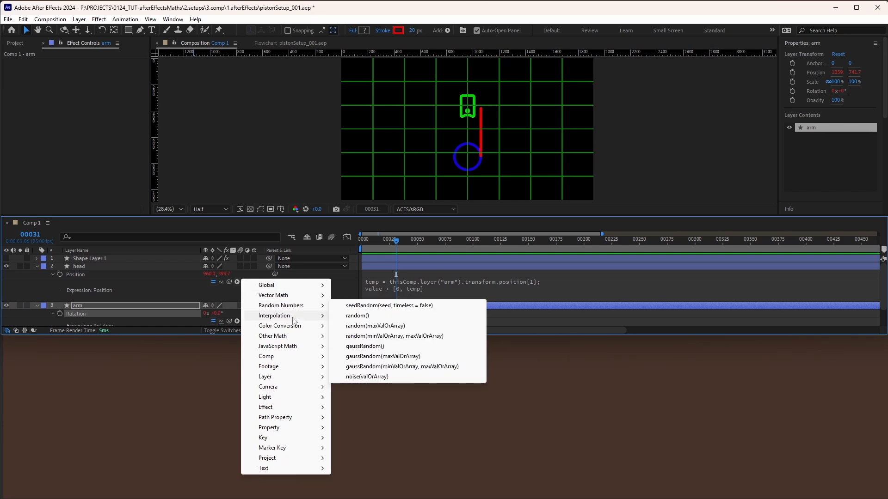
mouse_move(289, 337)
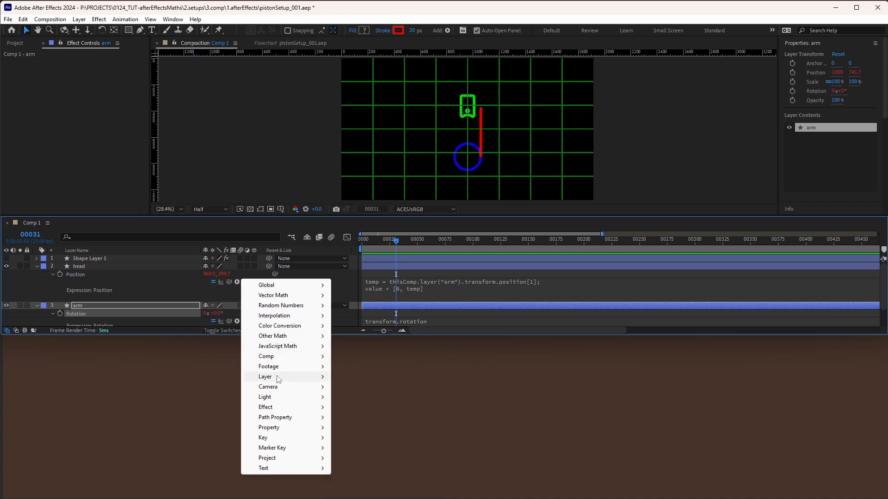
mouse_move(273, 416)
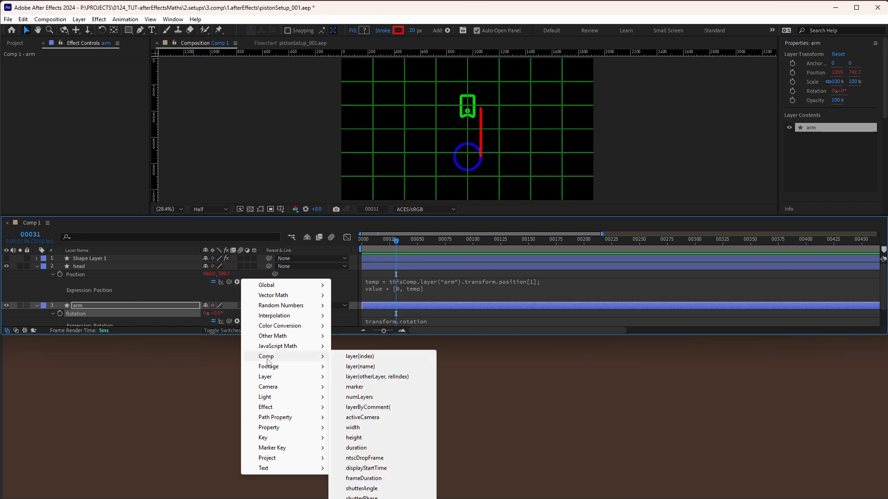
mouse_move(269, 349)
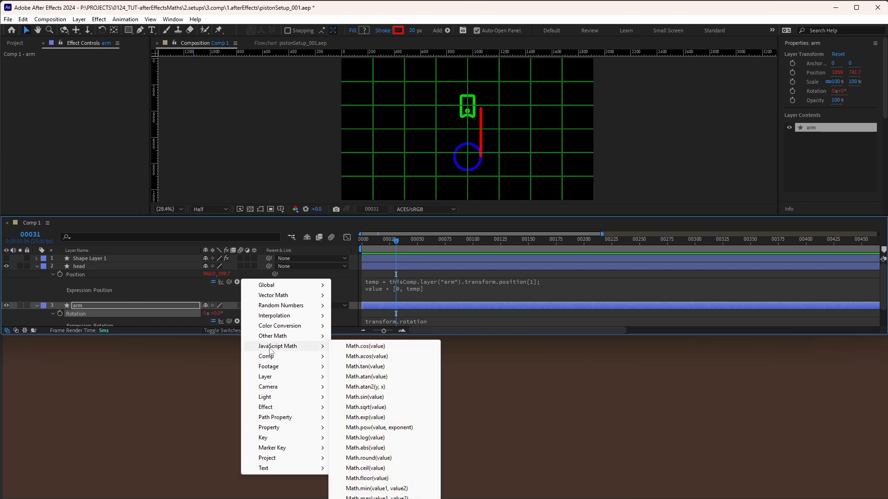
mouse_move(296, 295)
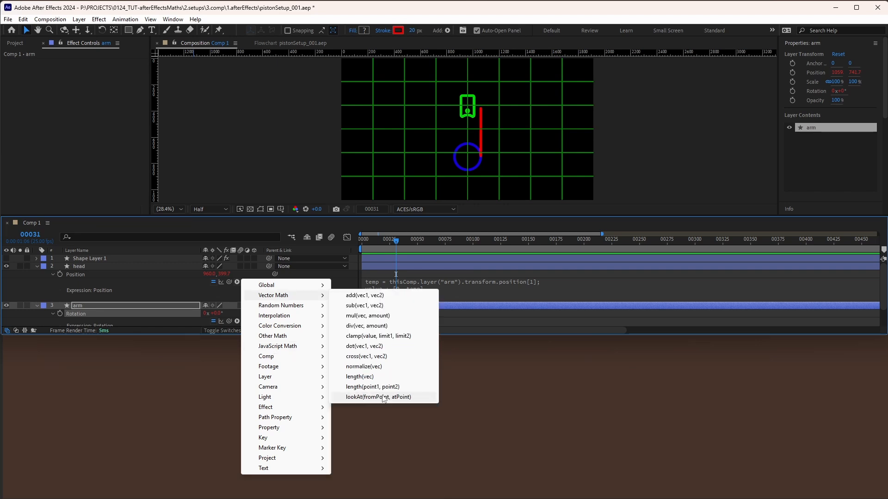